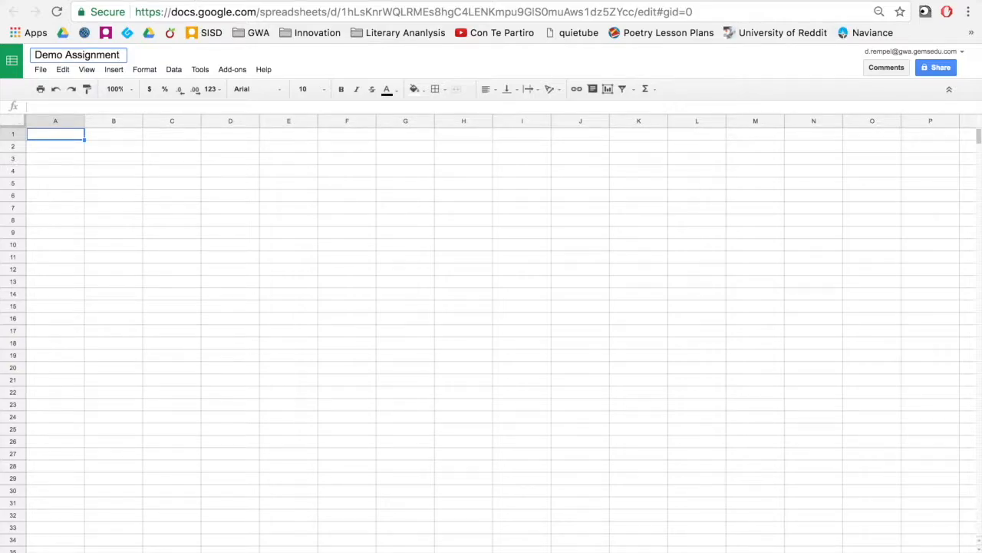
Confirm the spreadsheet title Demo Assignment and search the add-ons store for Doctopus
{"action": "left_click", "coordinate": [143, 56]}
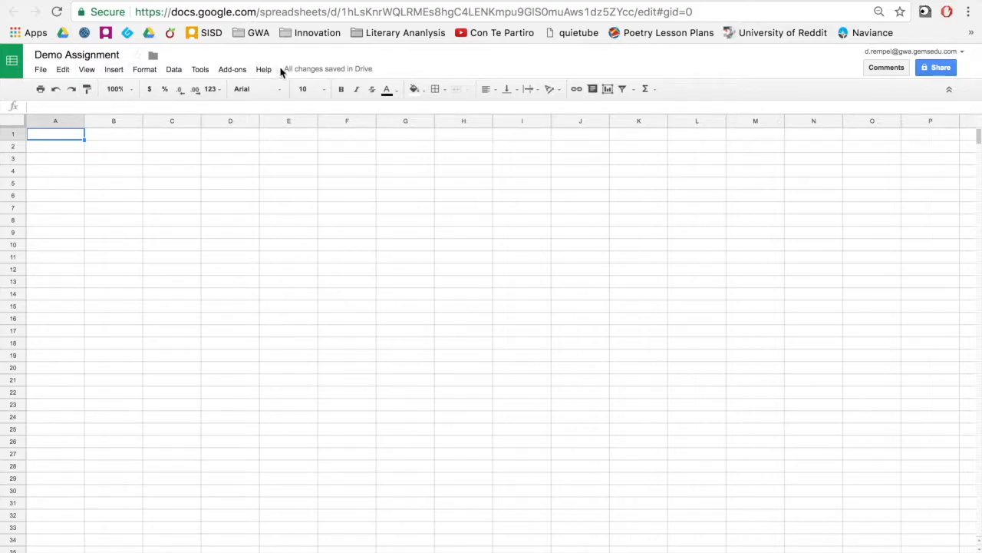
{"action": "left_click", "coordinate": [247, 71]}
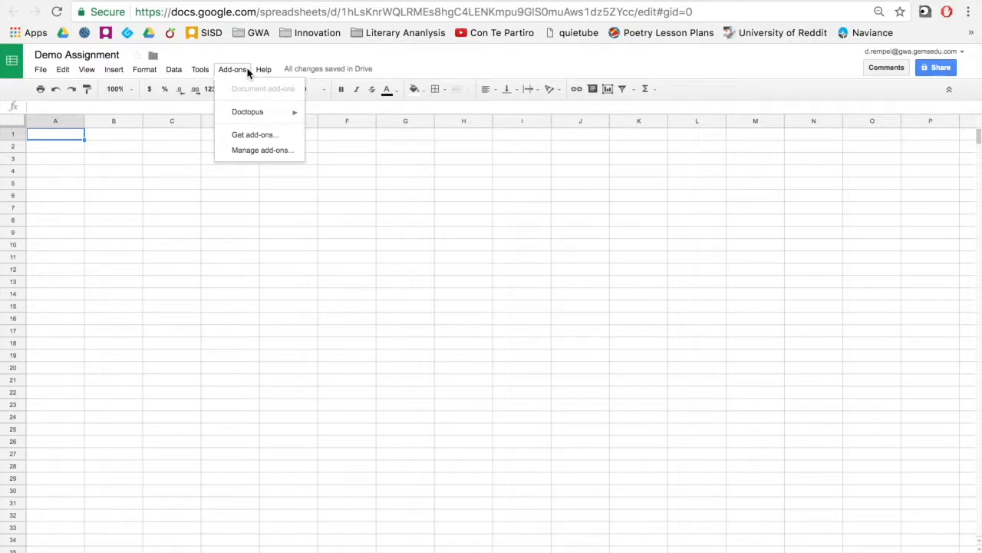
{"action": "mouse_move", "coordinate": [258, 114]}
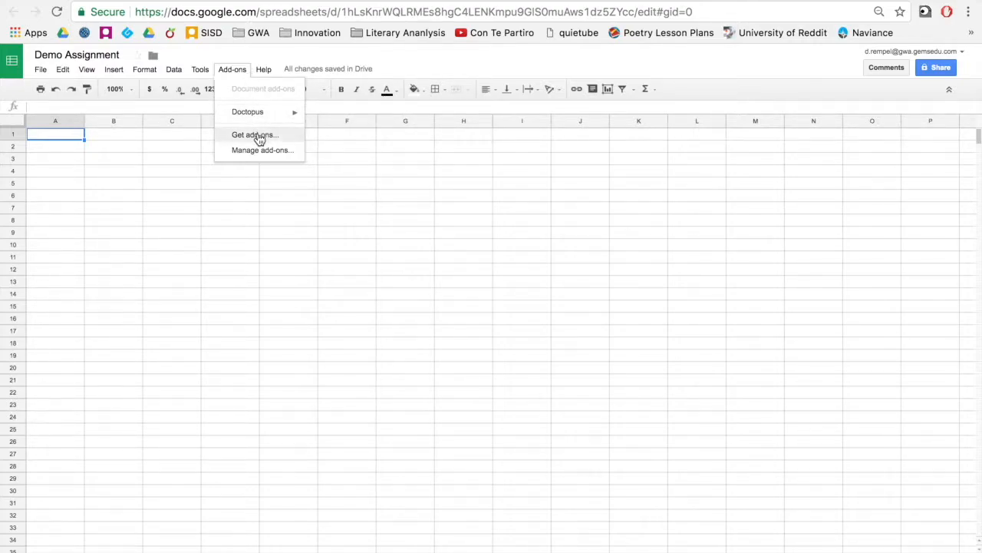
{"action": "left_click", "coordinate": [258, 136]}
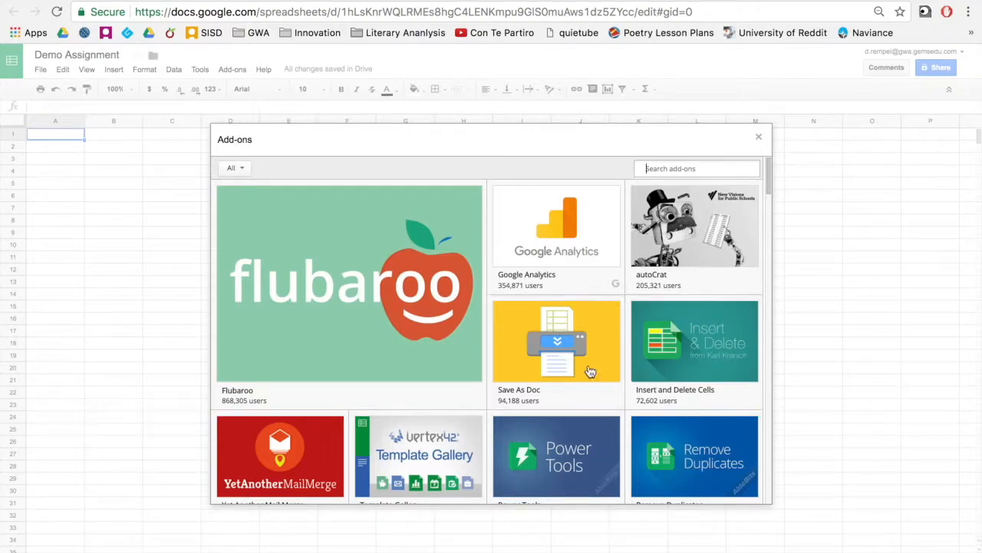
{"action": "mouse_move", "coordinate": [590, 372]}
{"action": "scroll", "coordinate": [589, 372], "scroll_direction": "down", "scroll_amount": 5}
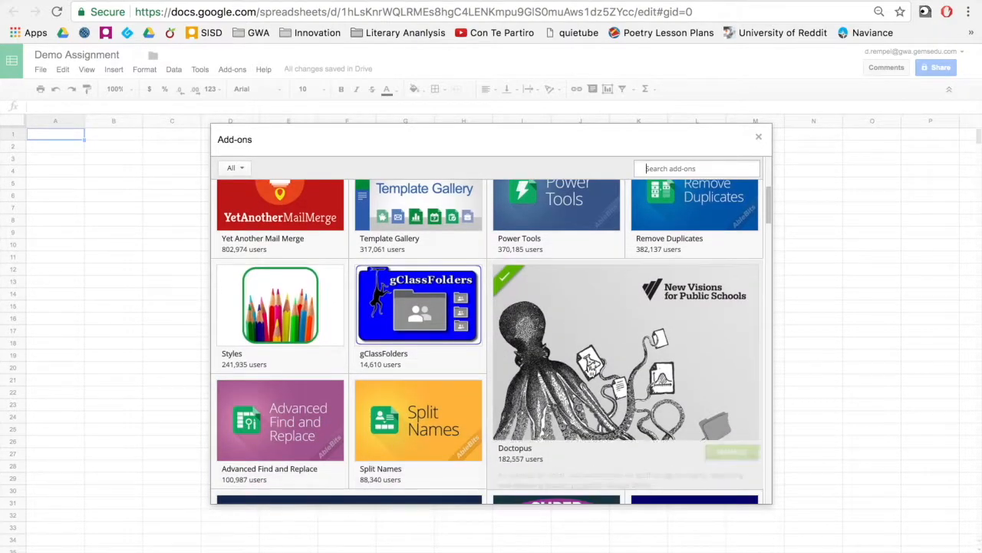
{"action": "left_click", "coordinate": [668, 168]}
{"action": "type", "text": "Doctopus"}
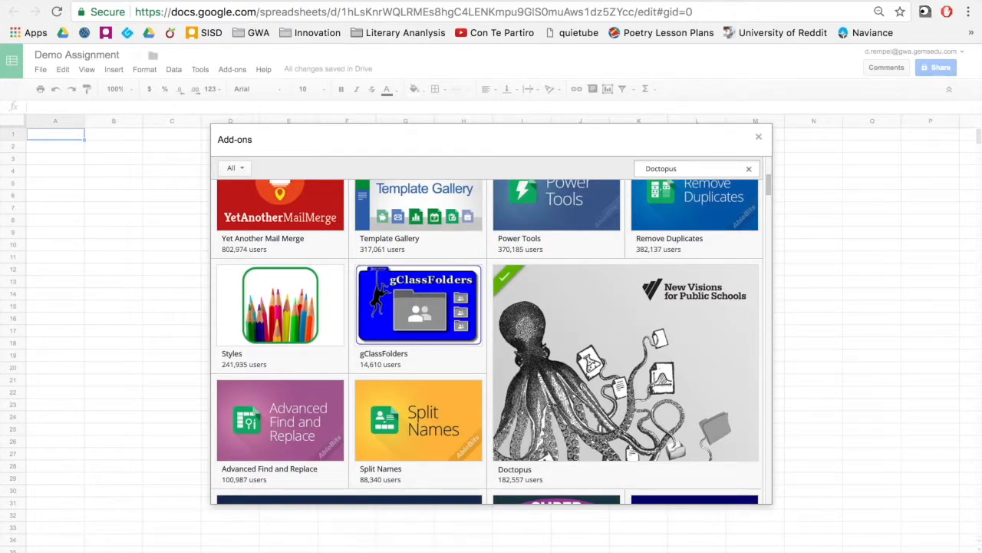
{"action": "key", "text": "Return"}
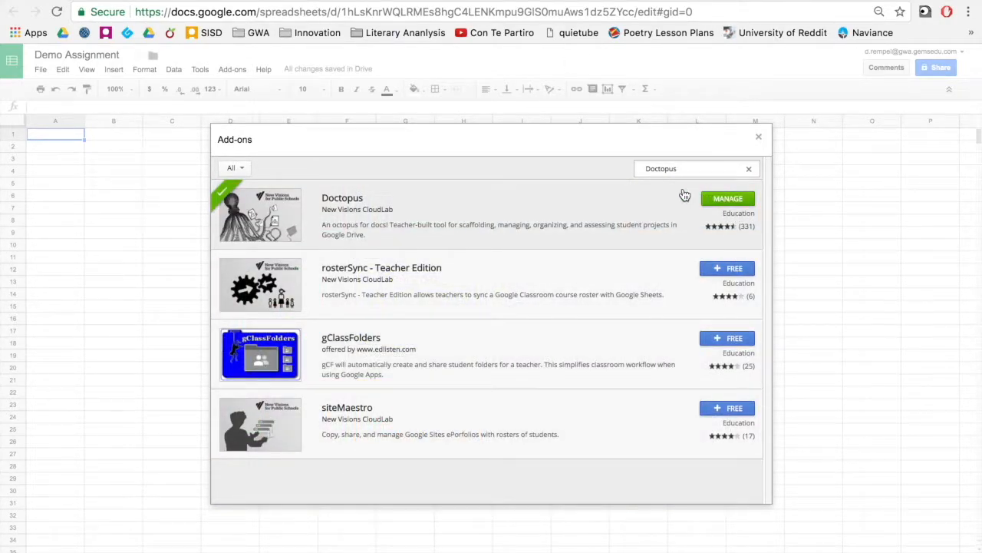
Launch the Doctopus add-on and set its mode to distribute Drive resources to a roster
{"action": "left_click", "coordinate": [233, 70]}
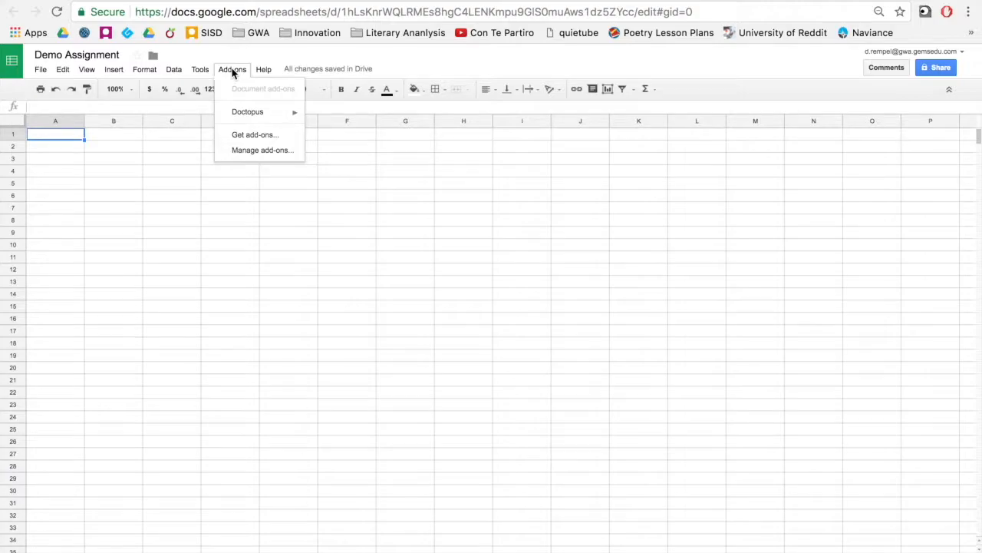
{"action": "mouse_move", "coordinate": [256, 116]}
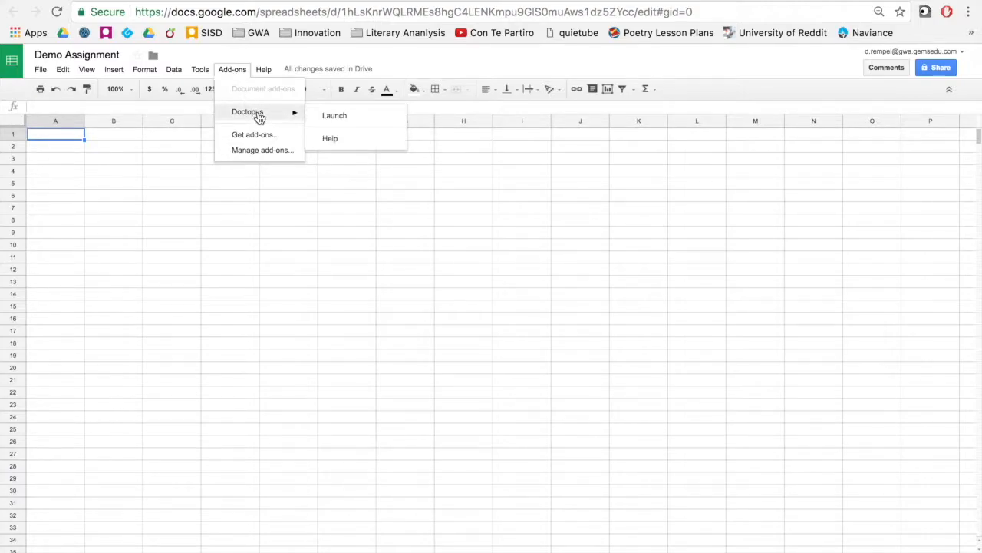
{"action": "left_click", "coordinate": [333, 117]}
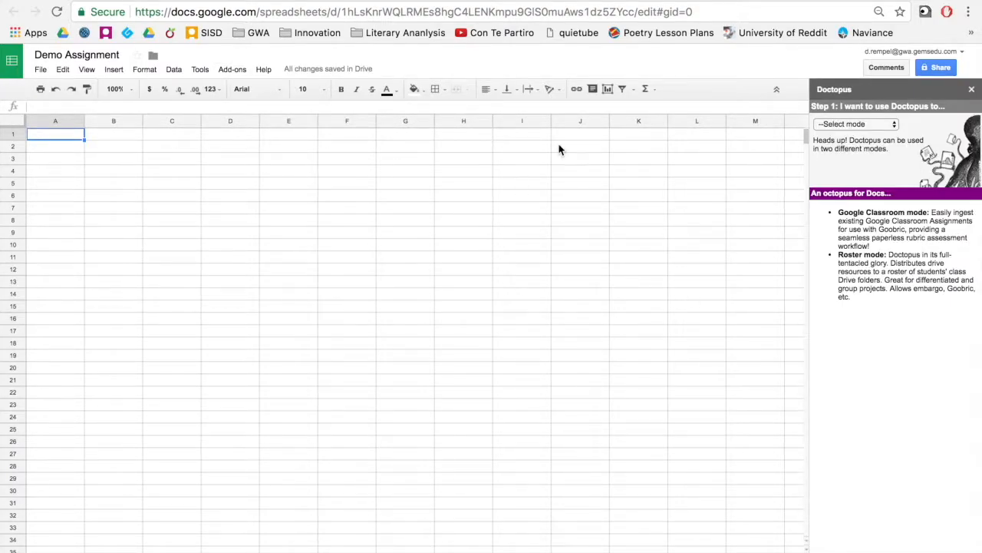
{"action": "left_click", "coordinate": [856, 123]}
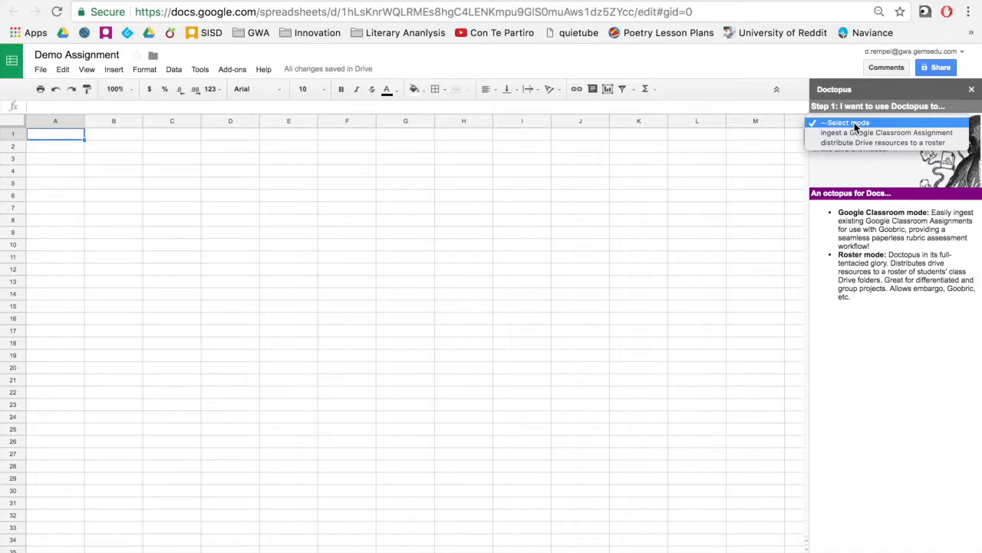
{"action": "left_click", "coordinate": [858, 142]}
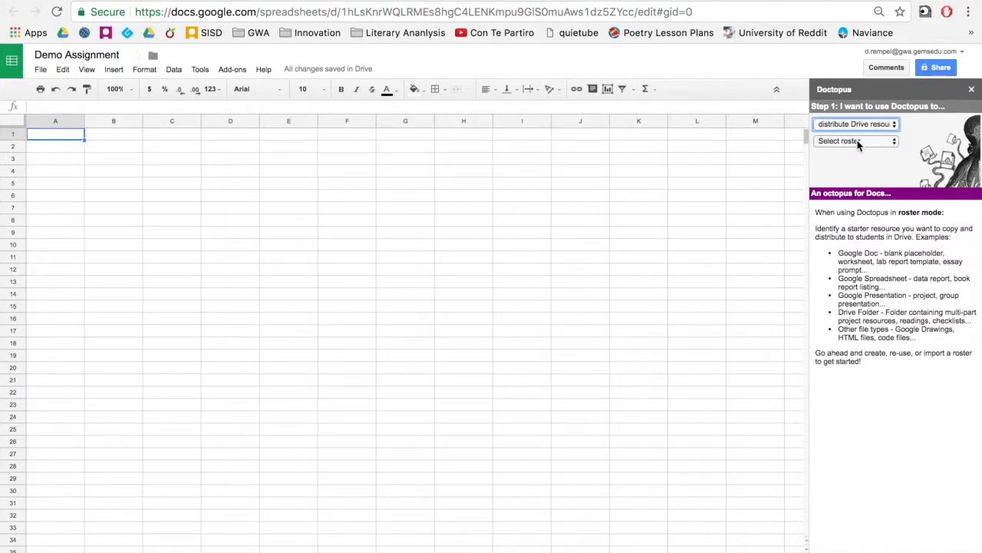
Create a new Doctopus class roster using the method of building it on this Sheet
{"action": "left_click", "coordinate": [859, 145]}
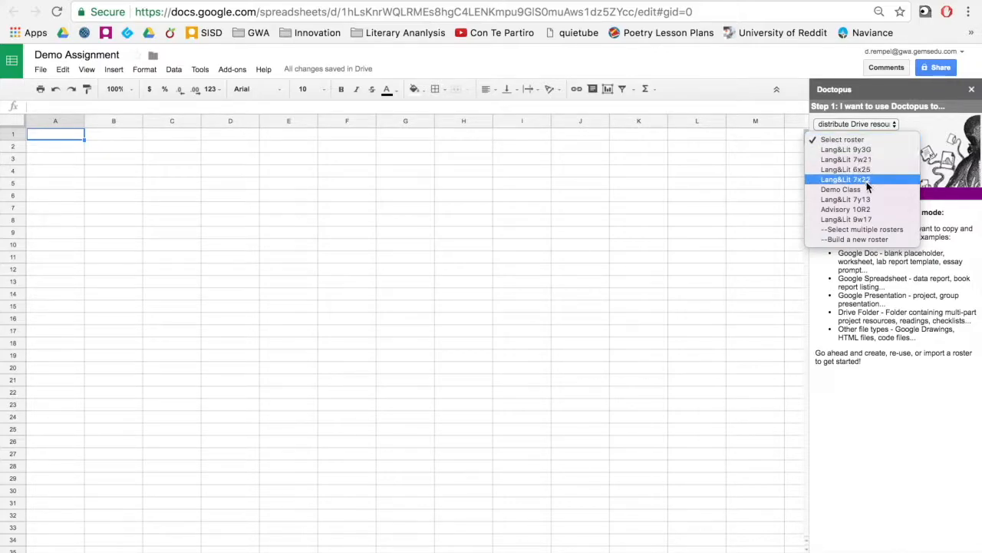
{"action": "left_click", "coordinate": [878, 241]}
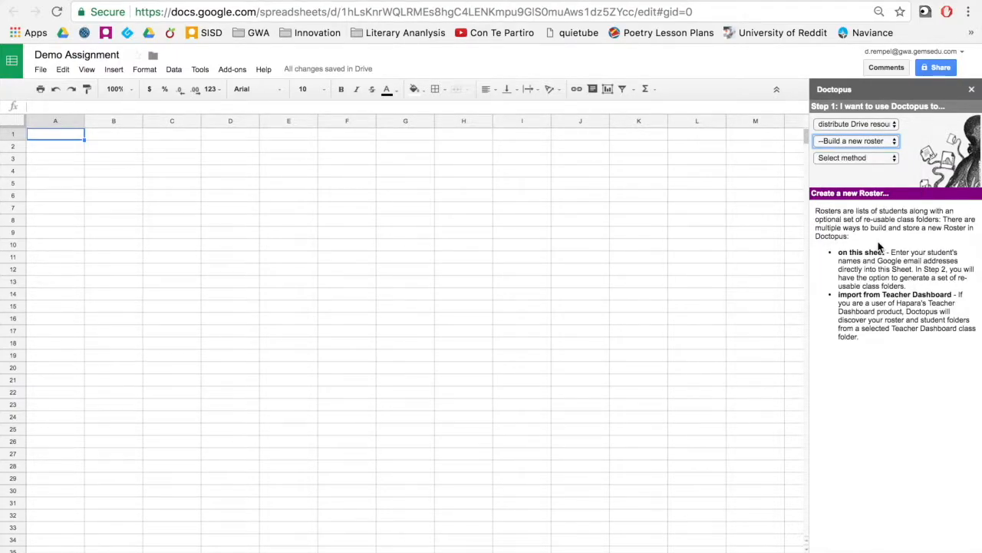
{"action": "left_click", "coordinate": [872, 158]}
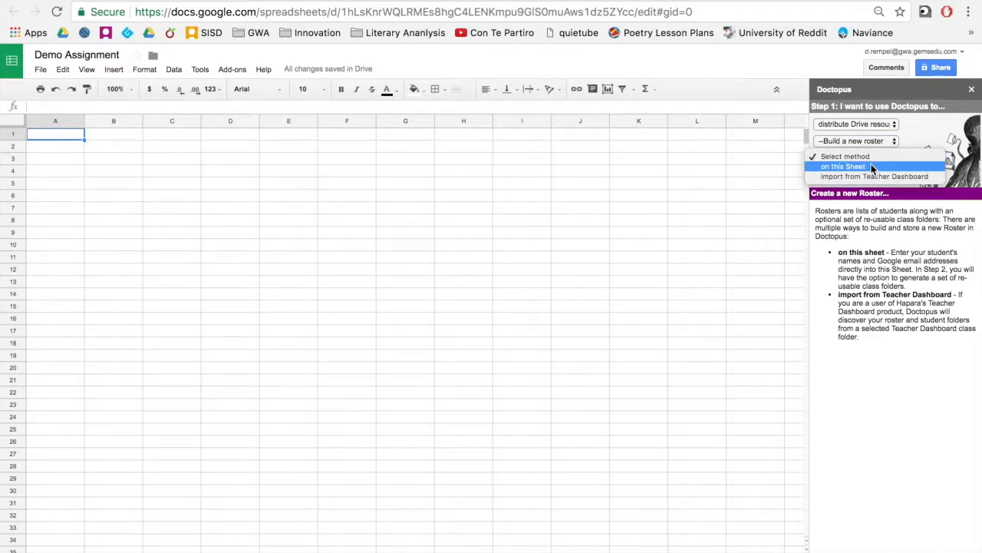
{"action": "left_click", "coordinate": [871, 166]}
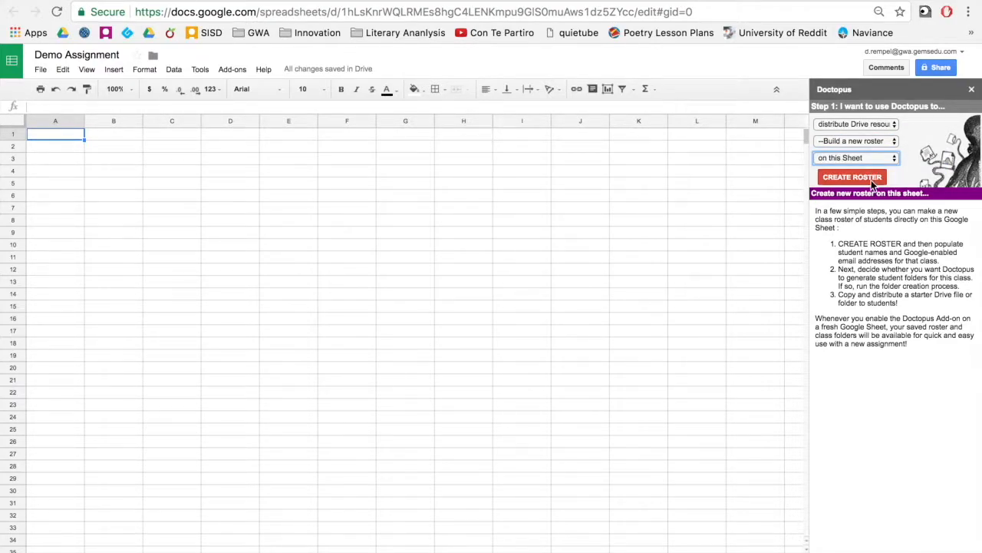
{"action": "left_click", "coordinate": [872, 181]}
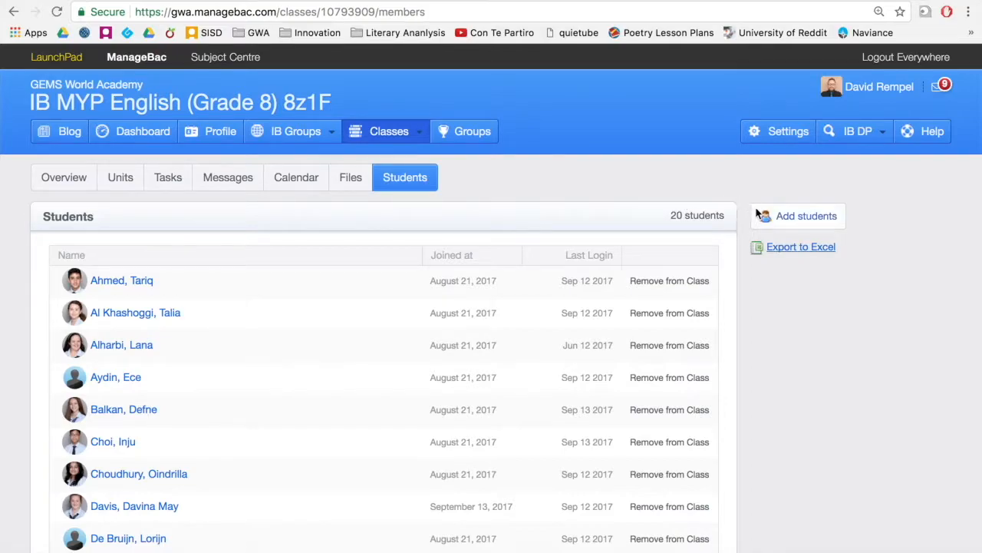
Switch to ManageBac and export the student list of the Grade 8 English class to Excel
{"action": "left_click", "coordinate": [788, 252]}
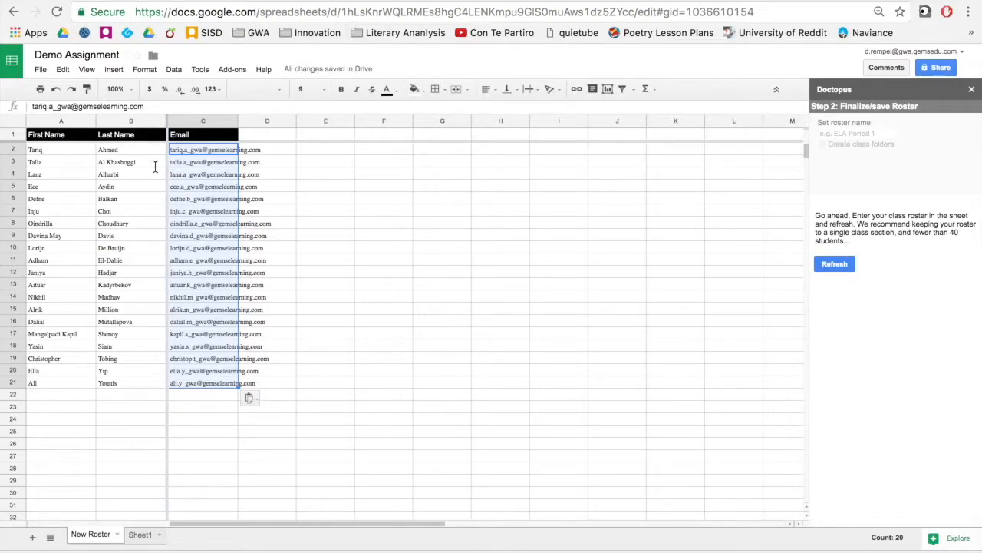
{"action": "left_click_drag", "start_coordinate": [238, 120], "coordinate": [274, 122]}
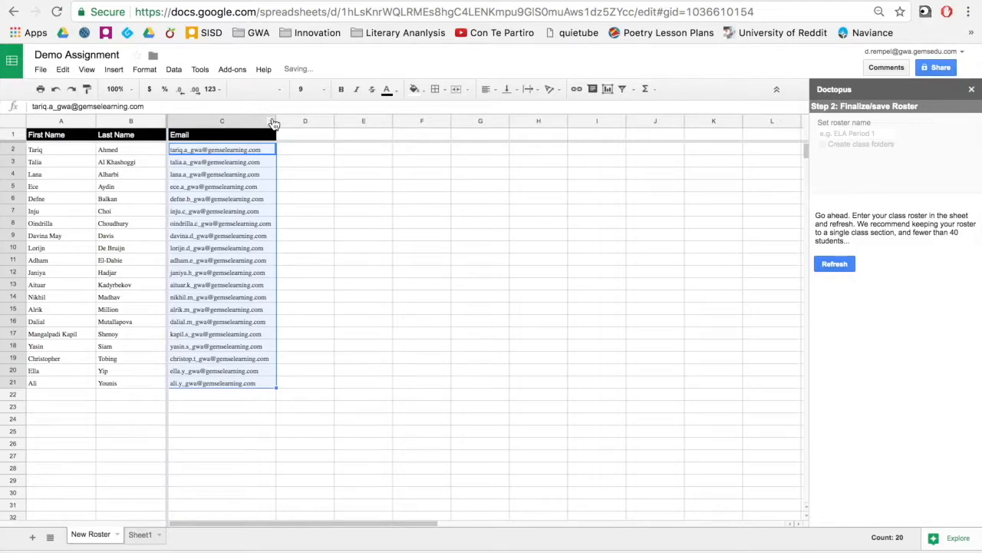
{"action": "left_click", "coordinate": [188, 148]}
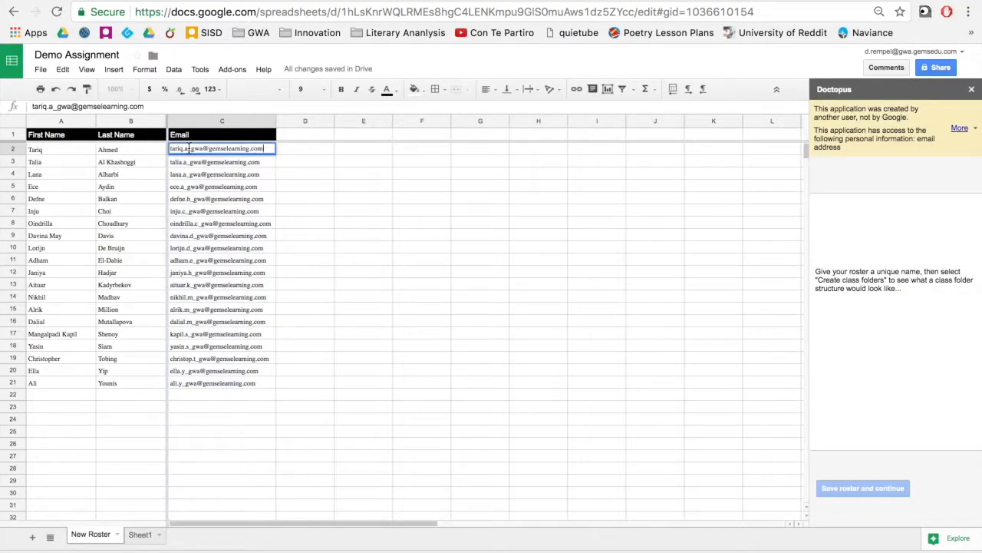
{"action": "left_click_drag", "start_coordinate": [188, 148], "coordinate": [207, 147]}
{"action": "key", "text": "BackSpace"}
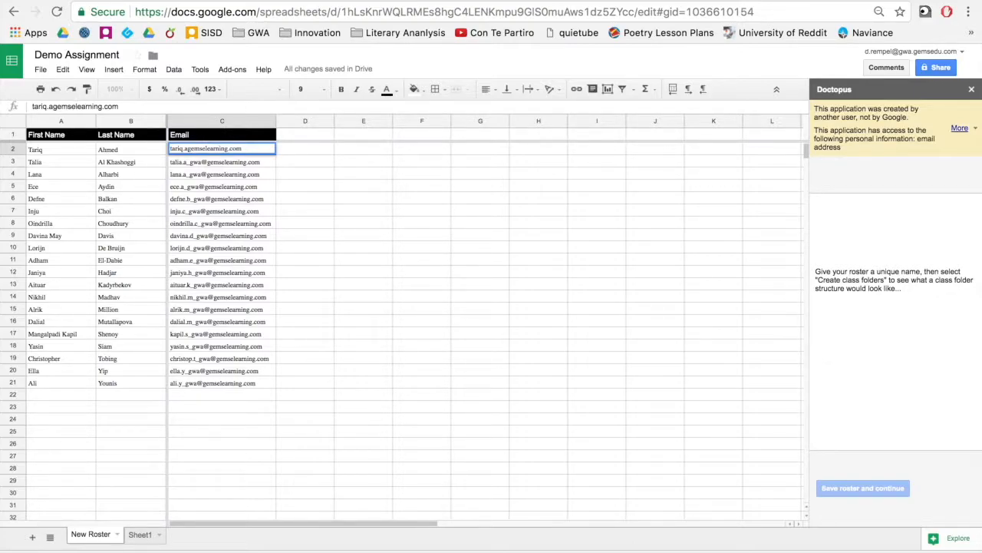
{"action": "type", "text": "@gwa."}
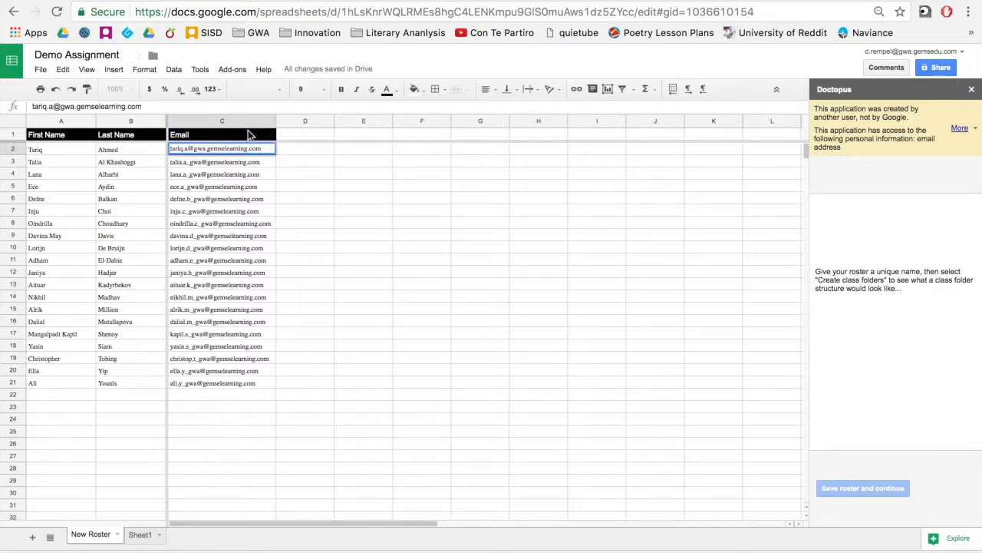
Copy the corrected domain ending from C2 and replace the ending of the email address in C3 with it
{"action": "left_click_drag", "start_coordinate": [189, 149], "coordinate": [262, 144]}
{"action": "key", "text": "ctrl+c"}
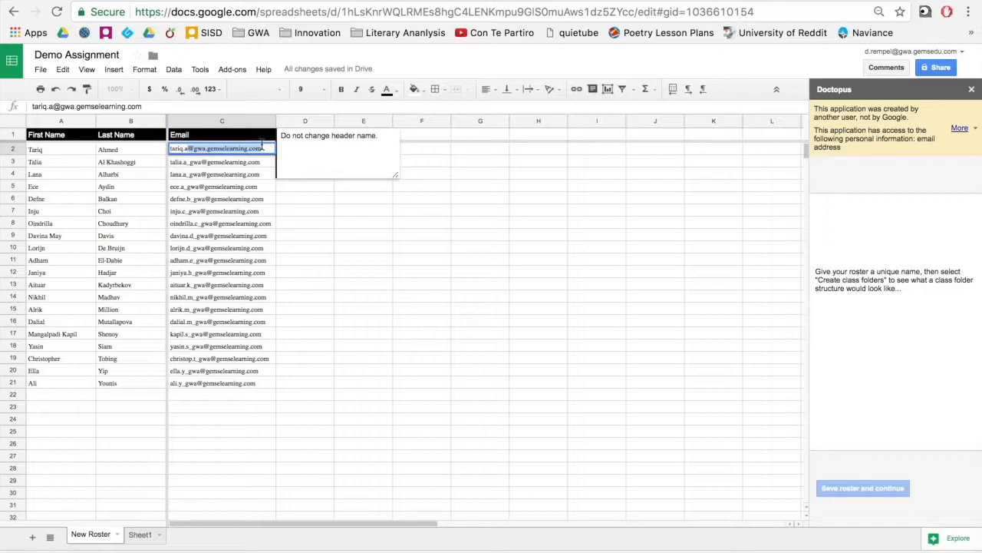
{"action": "left_click", "coordinate": [202, 165]}
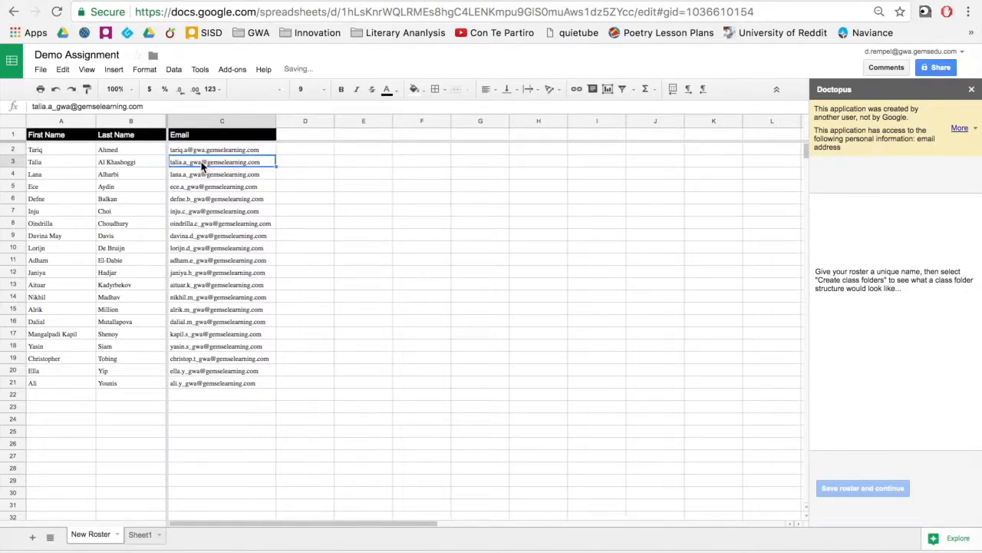
{"action": "double_click", "coordinate": [203, 162]}
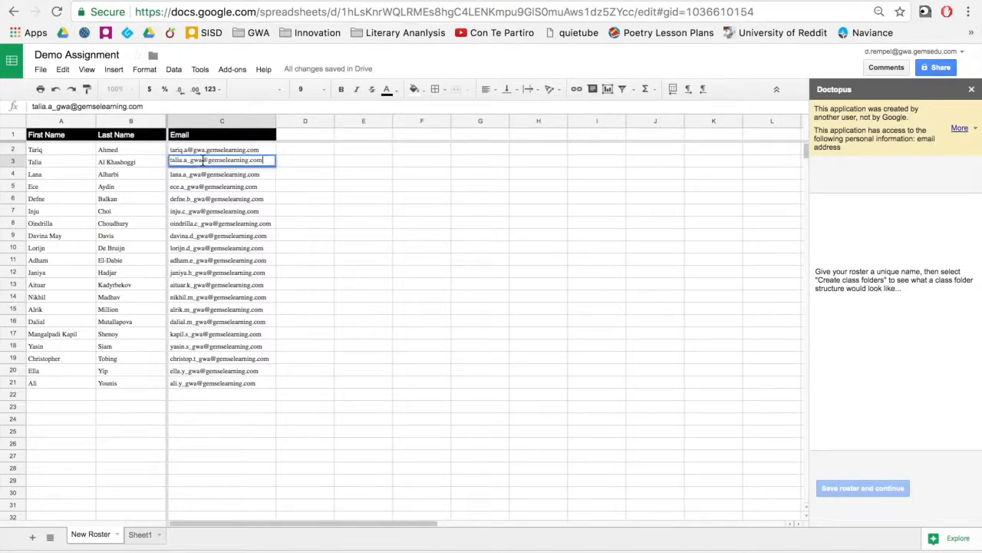
{"action": "left_click_drag", "start_coordinate": [188, 160], "coordinate": [263, 160]}
{"action": "key", "text": "ctrl+v"}
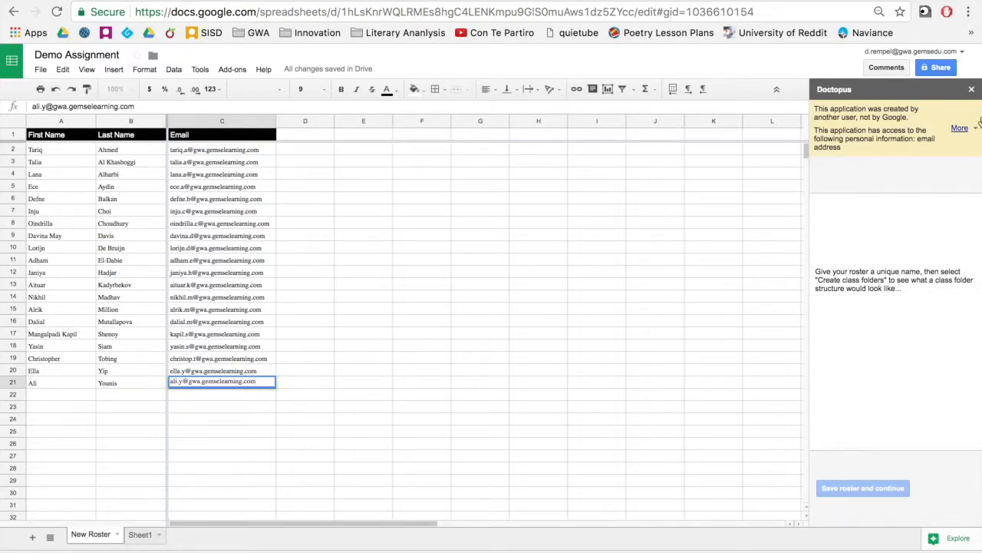
Name the roster Lang&Lit 8z1F
{"action": "type", "text": "L"}
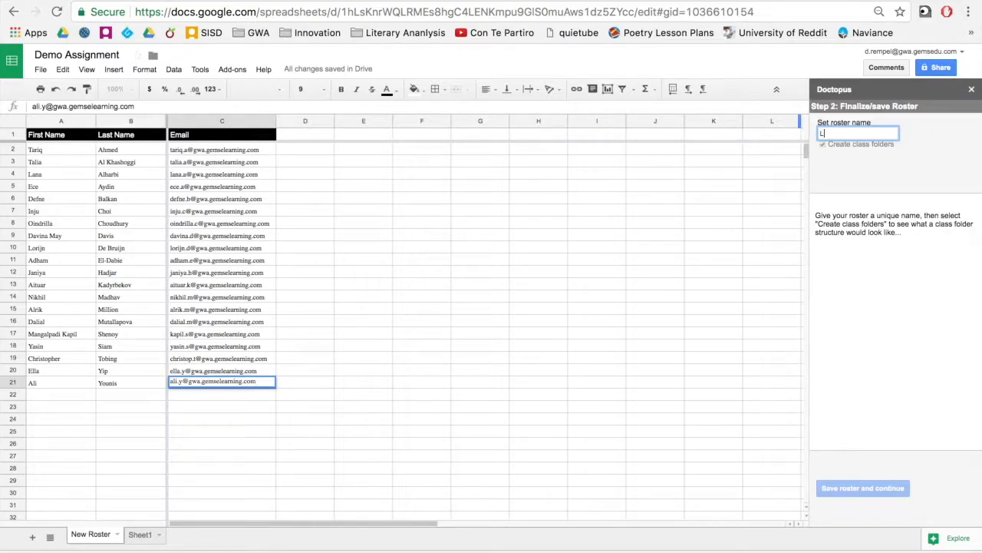
{"action": "type", "text": "ang&L"}
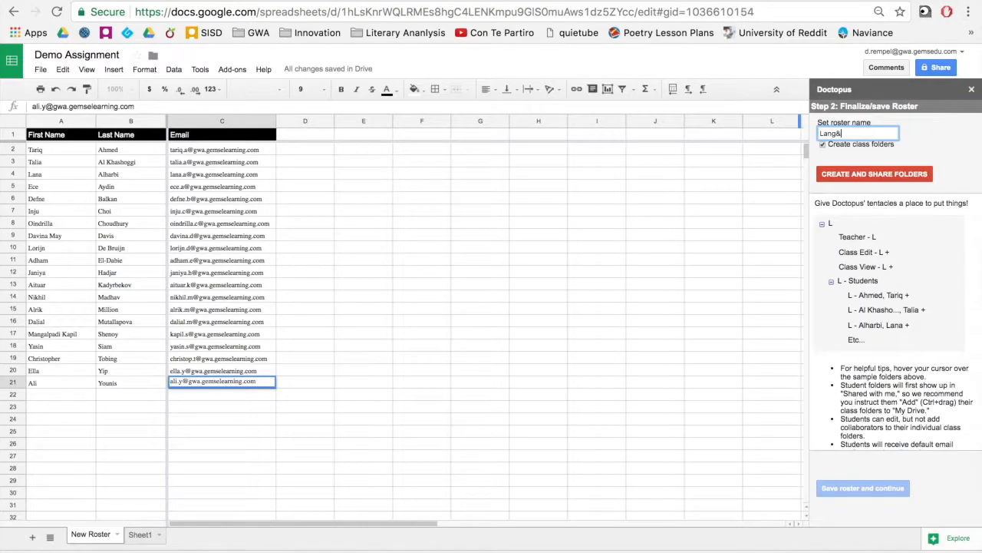
{"action": "type", "text": "it 8"}
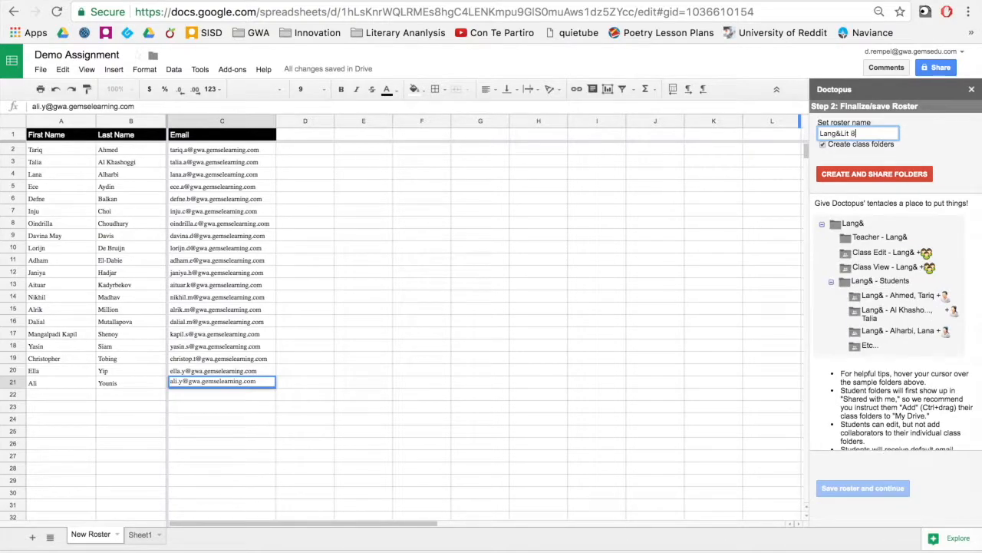
{"action": "type", "text": "Z1F"}
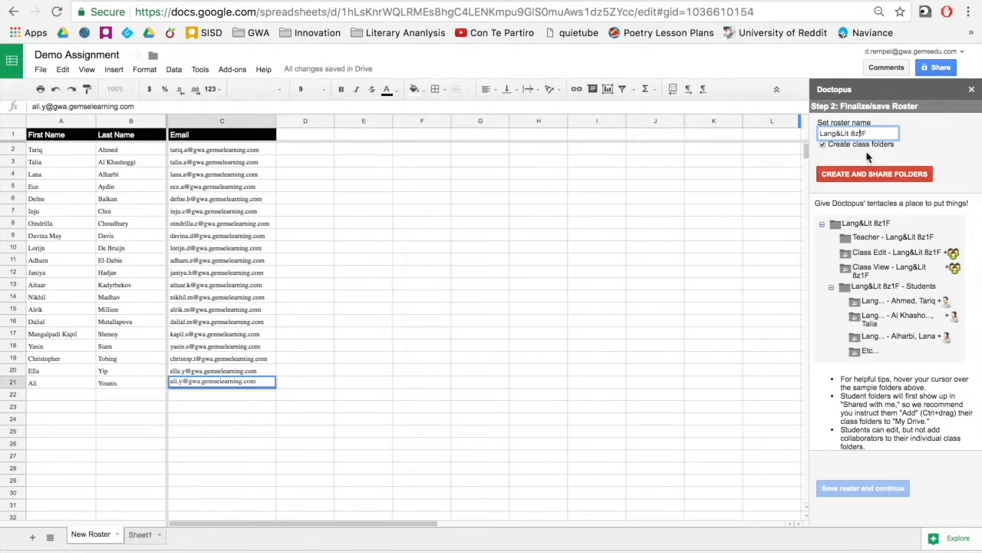
Create and share the class folders for the roster, and save the roster to continue to the sharing arrangement
{"action": "left_click", "coordinate": [872, 174]}
{"action": "left_click", "coordinate": [421, 338]}
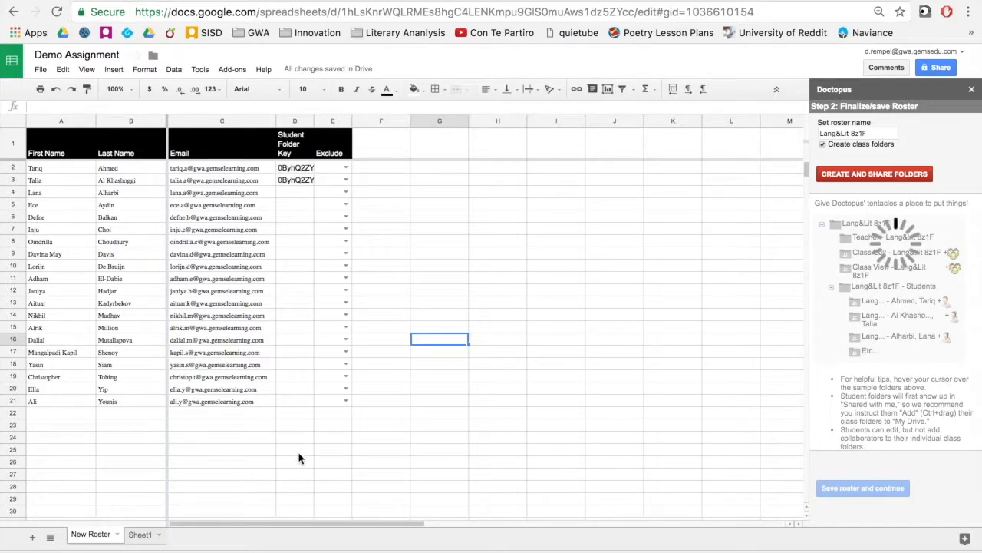
{"action": "left_click", "coordinate": [525, 356]}
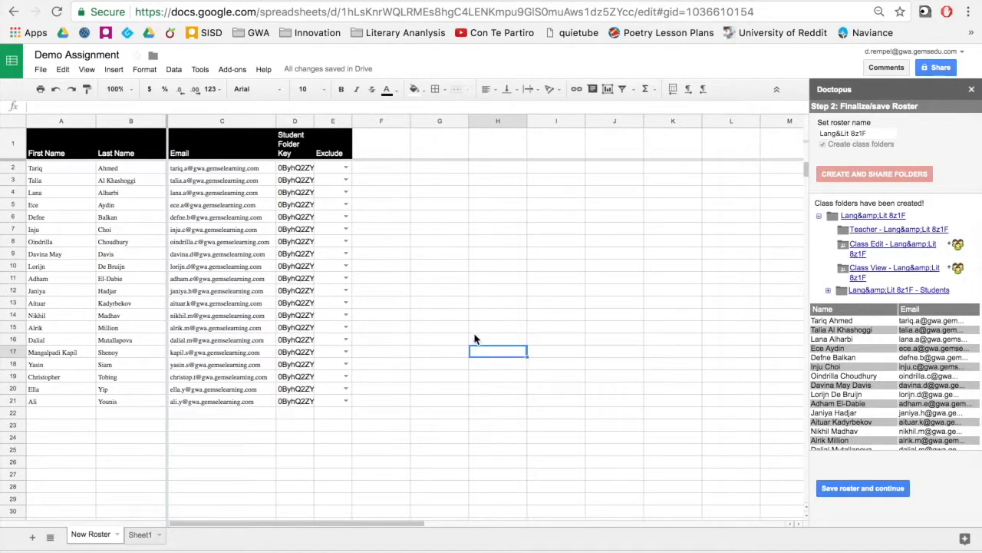
{"action": "left_click", "coordinate": [903, 495]}
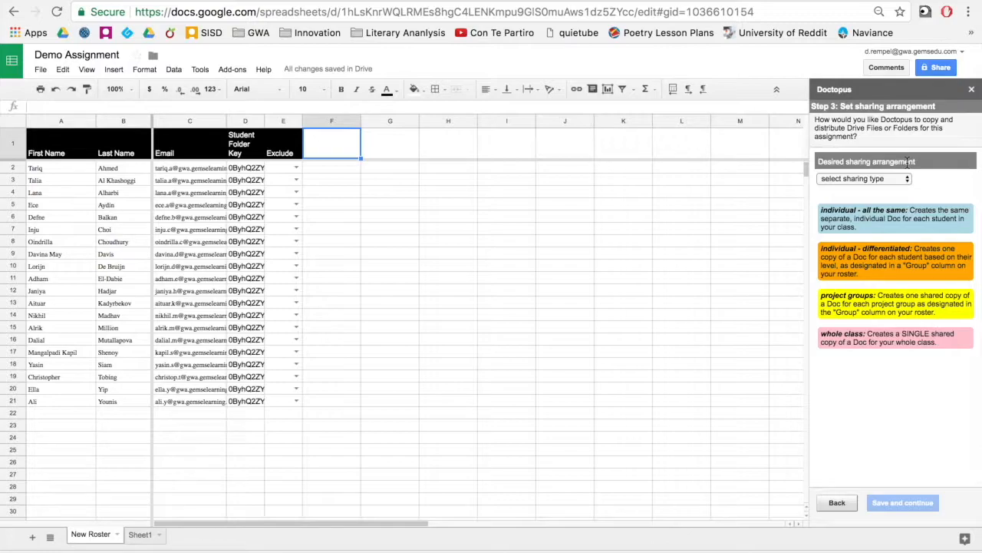
Review the sharing types Doctopus offers for distributing files, without choosing one
{"action": "left_click", "coordinate": [895, 181]}
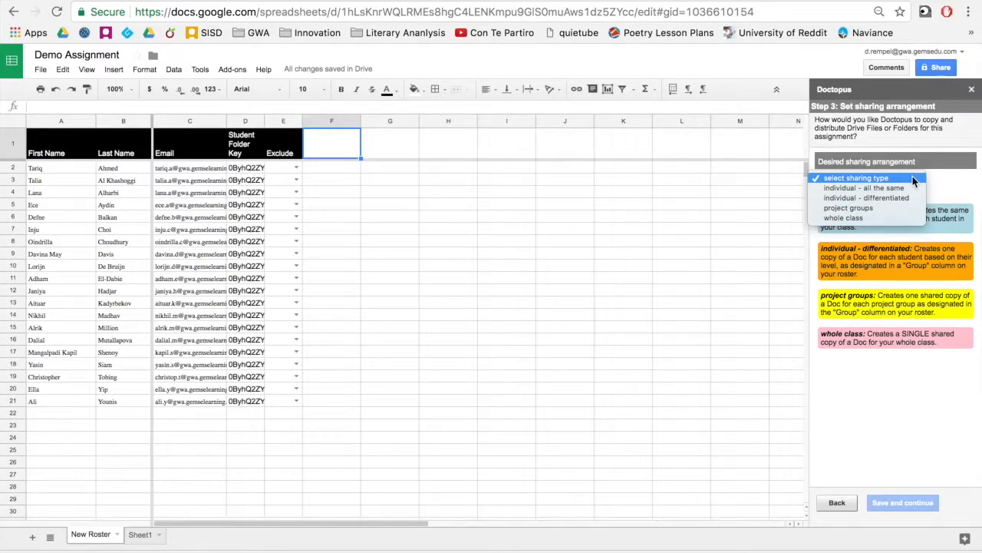
{"action": "left_click", "coordinate": [953, 197]}
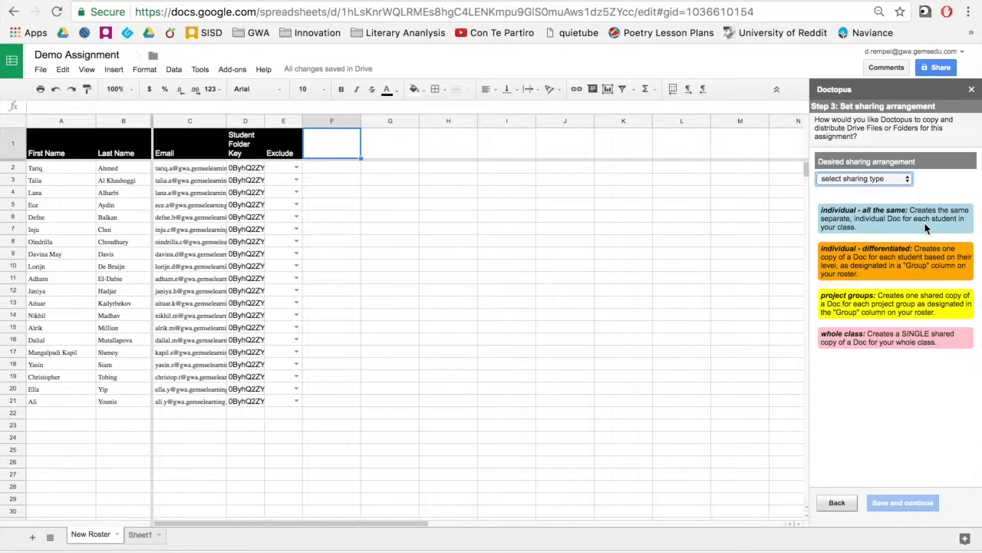
Set the desired sharing arrangement to individual - all the same, with no access as the whole class access level
{"action": "left_click", "coordinate": [895, 183]}
{"action": "left_click", "coordinate": [901, 190]}
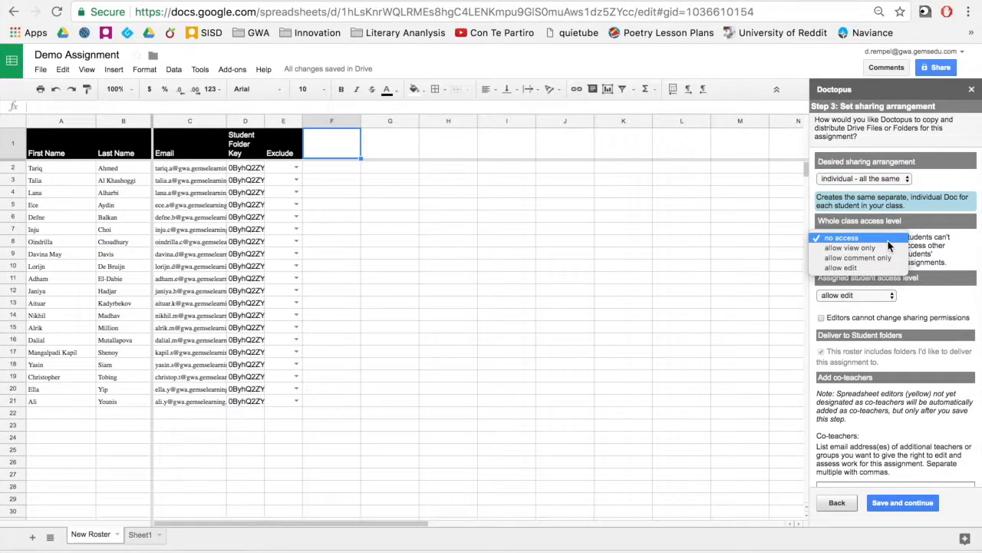
{"action": "left_click", "coordinate": [938, 256]}
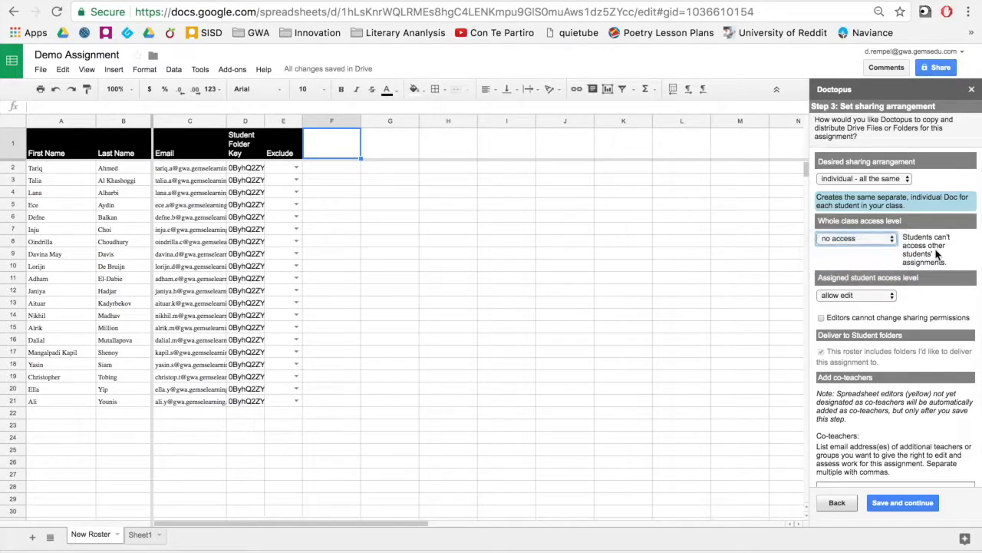
Keep the assigned student access level at allow edit, and save the sharing arrangement to continue to the template choice
{"action": "left_click", "coordinate": [883, 299]}
{"action": "left_click", "coordinate": [881, 297]}
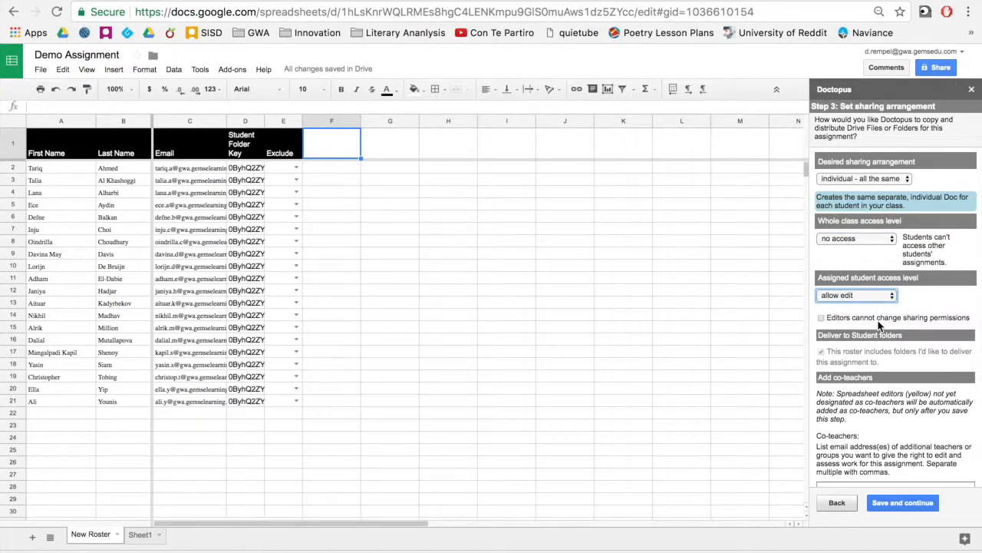
{"action": "left_click", "coordinate": [822, 319]}
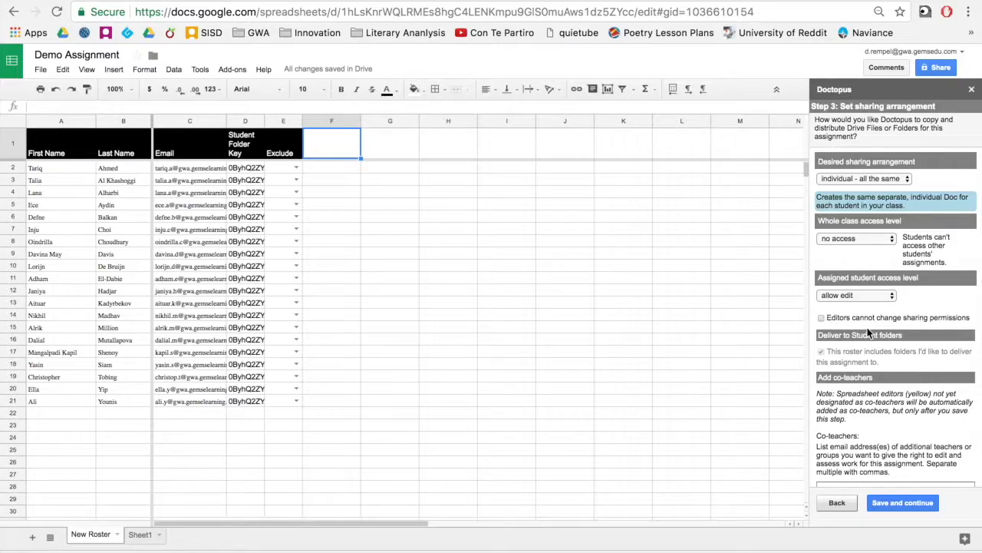
{"action": "scroll", "coordinate": [883, 394], "scroll_direction": "down", "scroll_amount": 1}
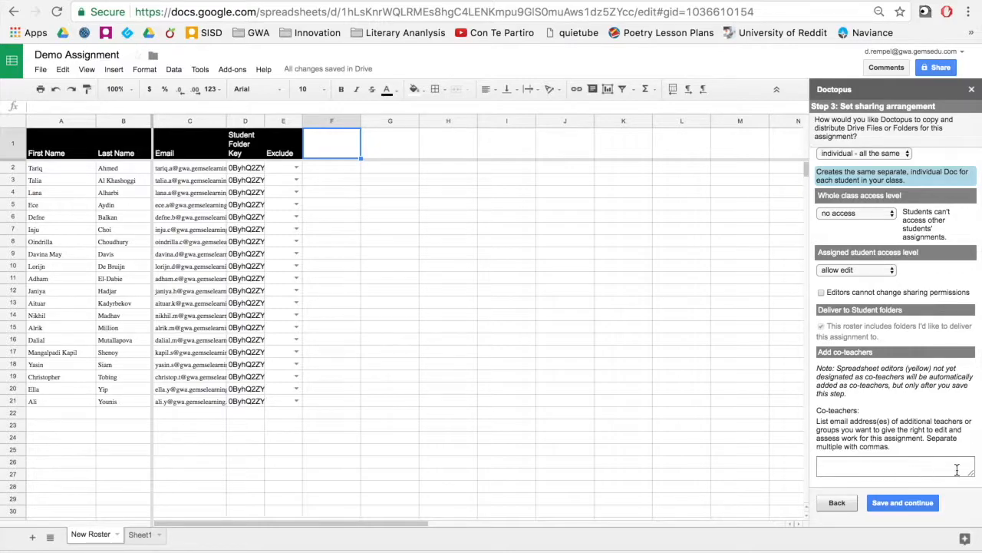
{"action": "left_click", "coordinate": [890, 504]}
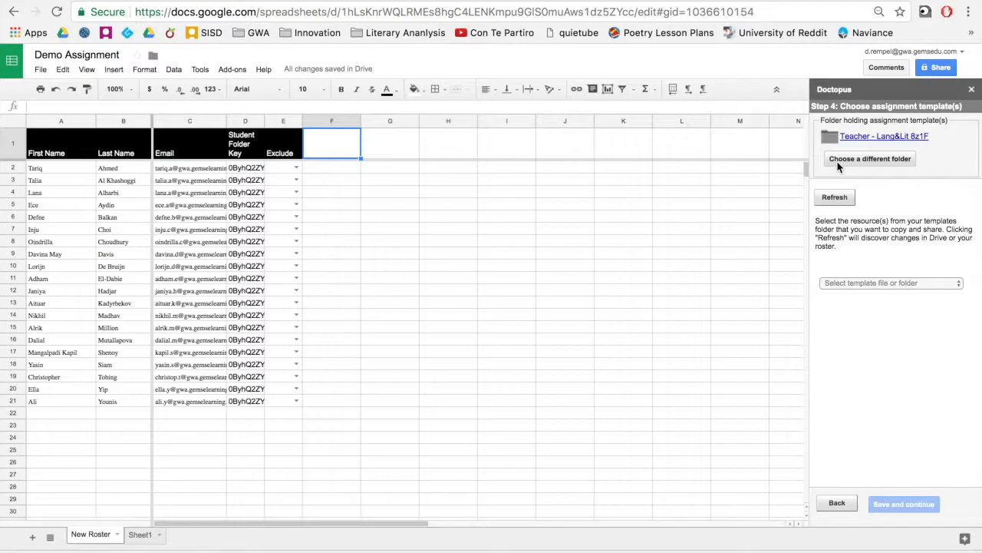
Try to choose the Unit 1: Vignettes folder inside Grade 8 as the folder holding the assignment templates
{"action": "left_click", "coordinate": [838, 163]}
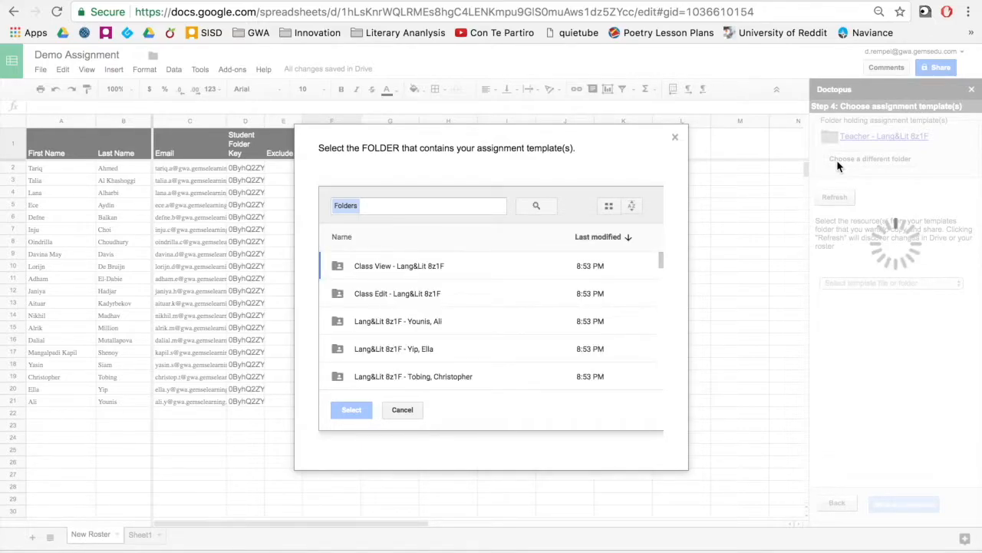
{"action": "type", "text": "grade"}
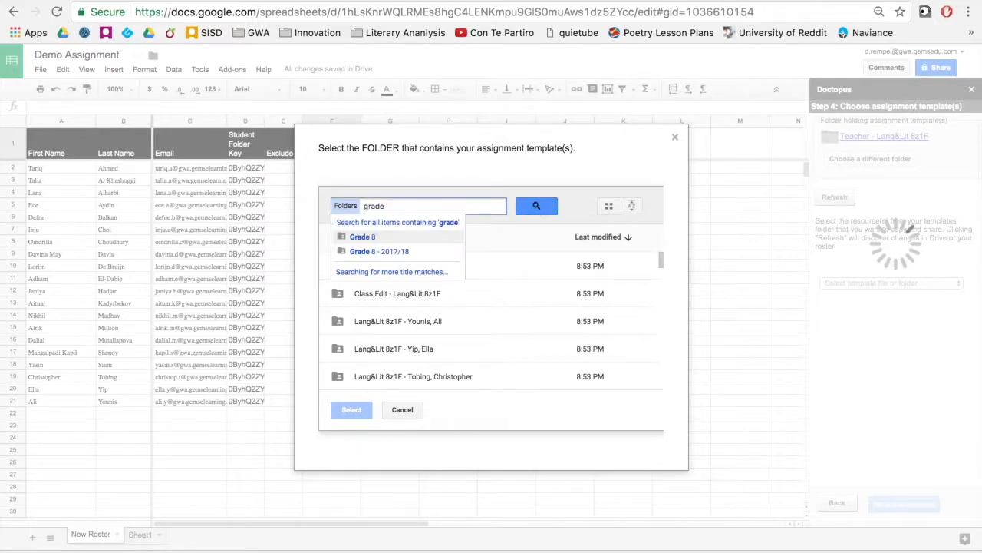
{"action": "key", "text": "Return"}
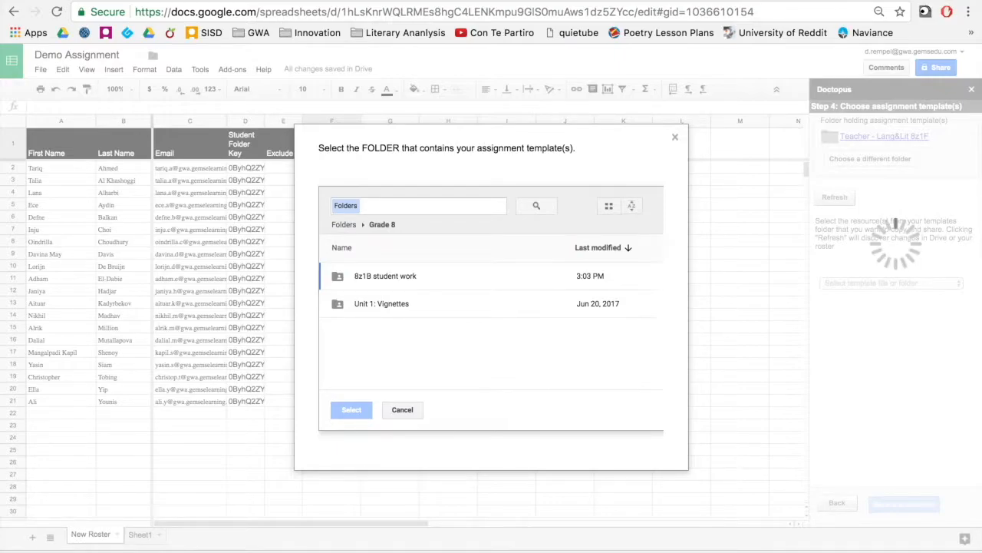
{"action": "left_click", "coordinate": [397, 307]}
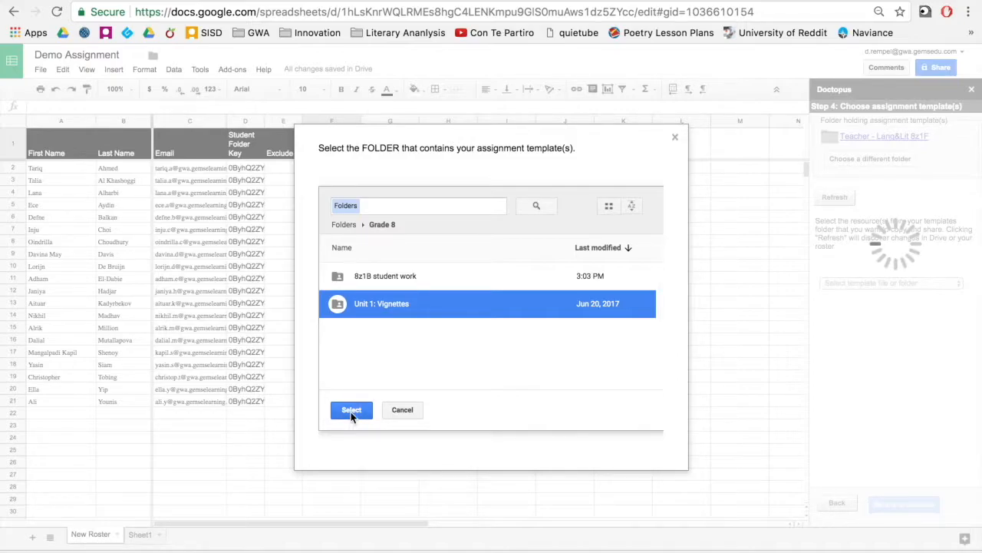
{"action": "left_click", "coordinate": [352, 411]}
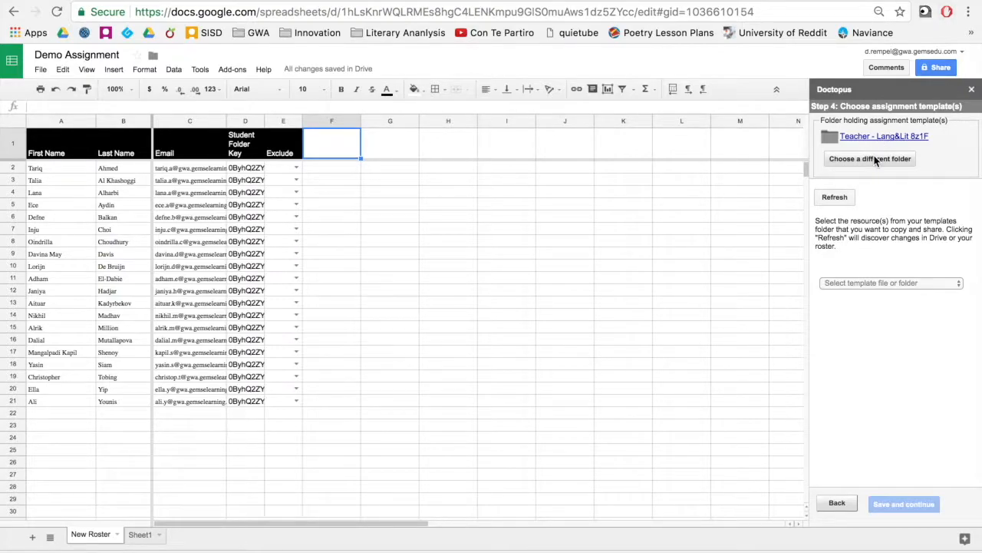
Refresh the template list, choose Document - Vignettes as the assignment template, and save the choice to continue
{"action": "left_click", "coordinate": [844, 197]}
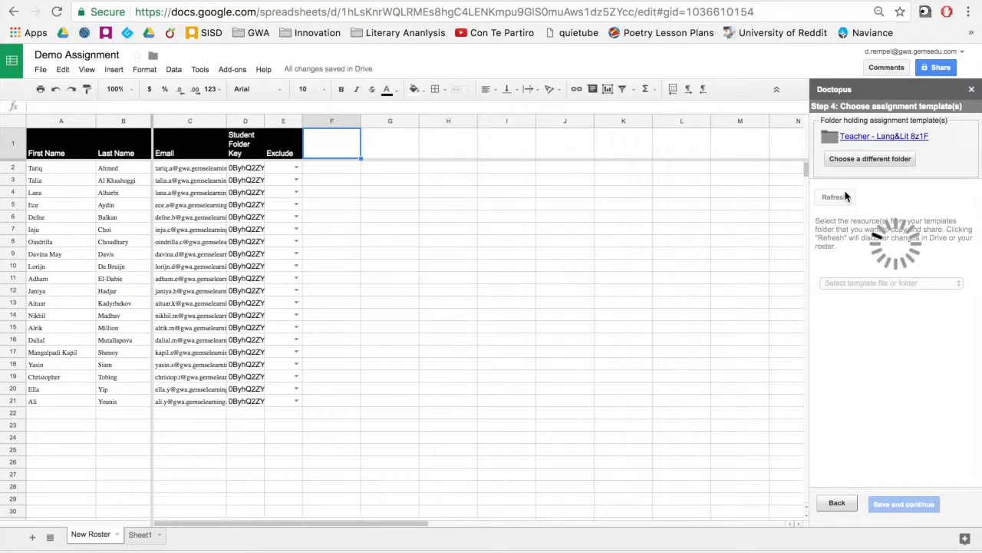
{"action": "left_click", "coordinate": [855, 283]}
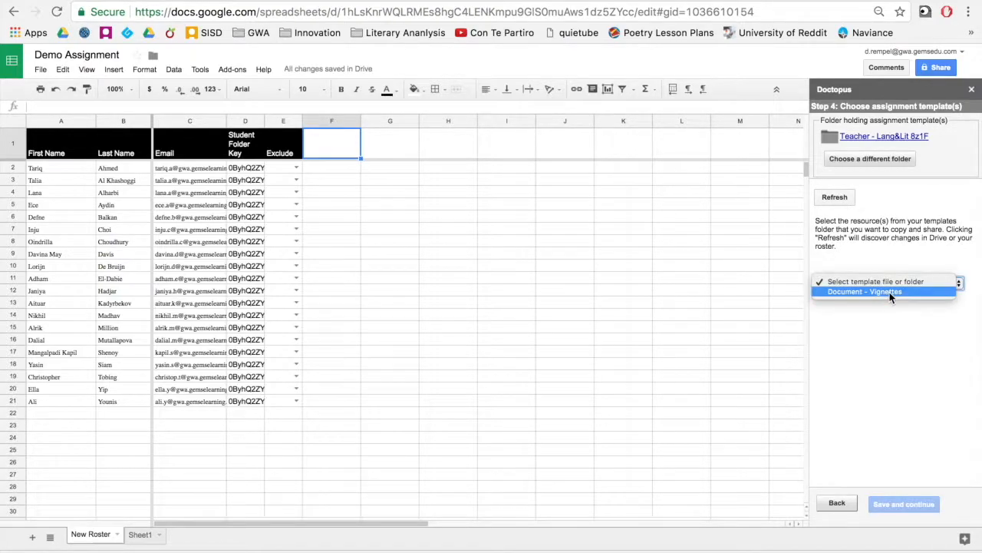
{"action": "left_click", "coordinate": [890, 291]}
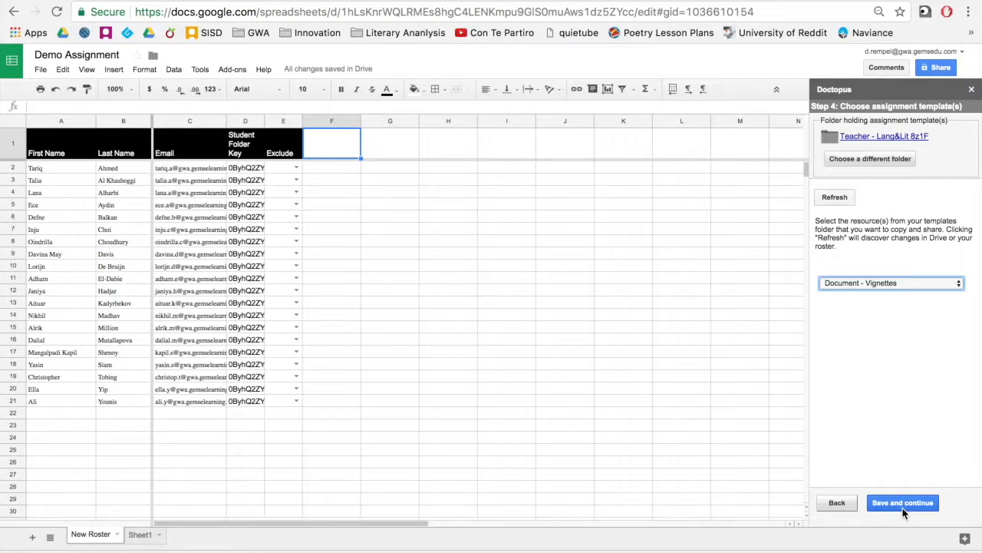
{"action": "left_click", "coordinate": [902, 503]}
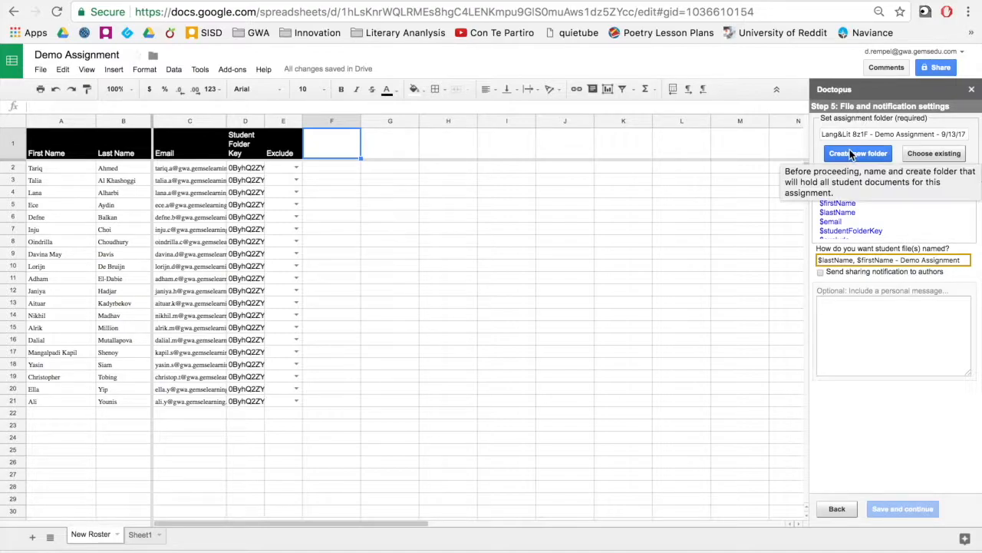
Create the assignment folder Lang&Lit 8z1F - Demo Assignment - 9/13/17, and review the naming pattern for the student files
{"action": "left_click", "coordinate": [879, 154]}
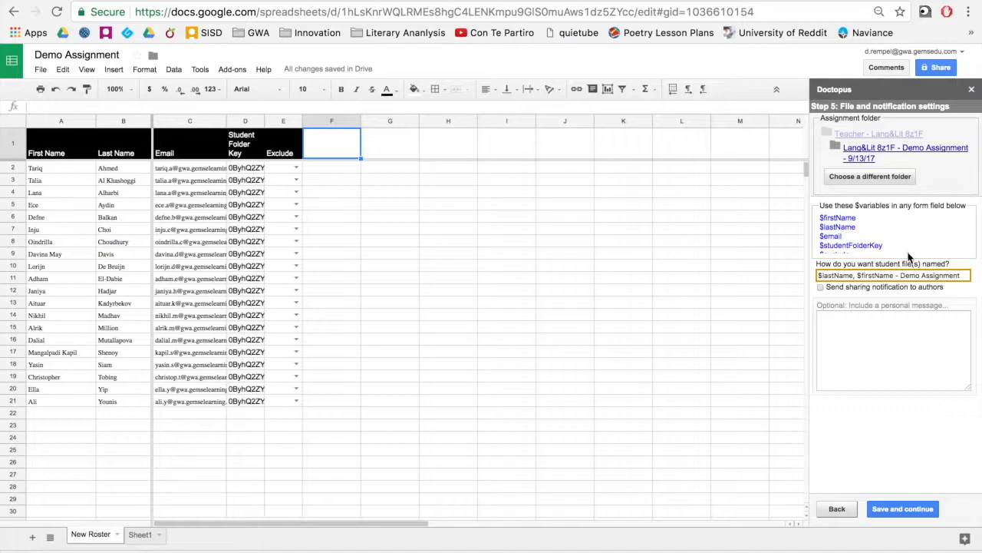
{"action": "left_click_drag", "start_coordinate": [904, 277], "coordinate": [818, 277]}
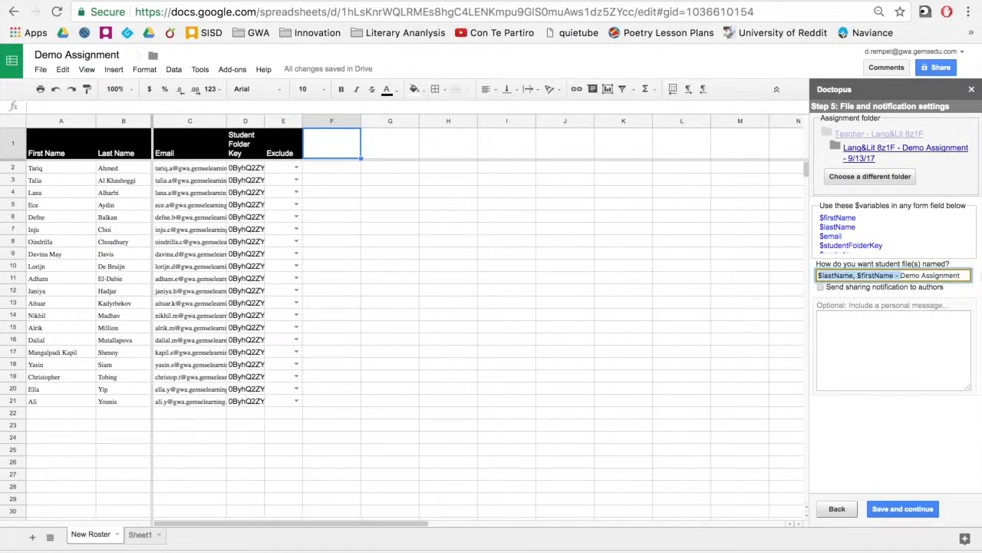
{"action": "left_click", "coordinate": [944, 275]}
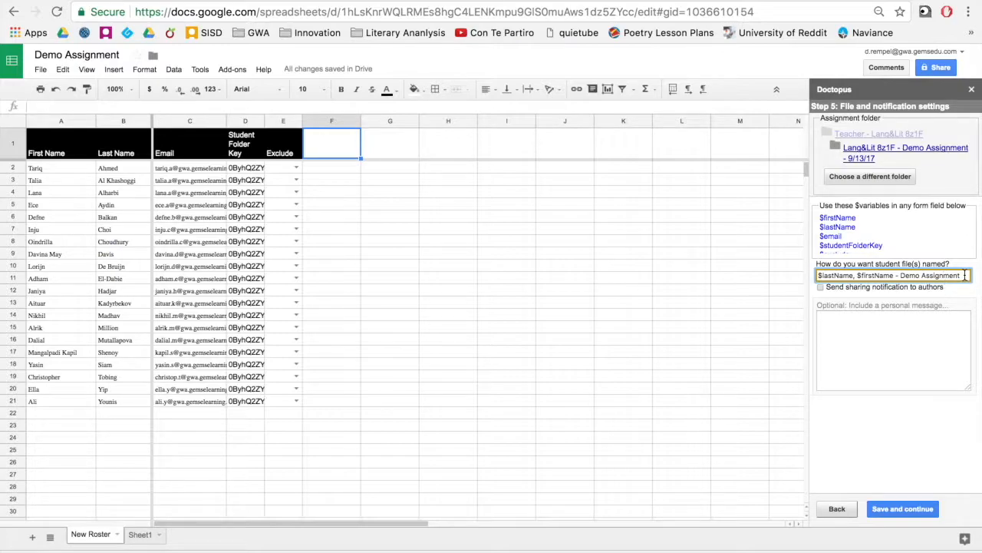
{"action": "left_click_drag", "start_coordinate": [966, 275], "coordinate": [816, 279]}
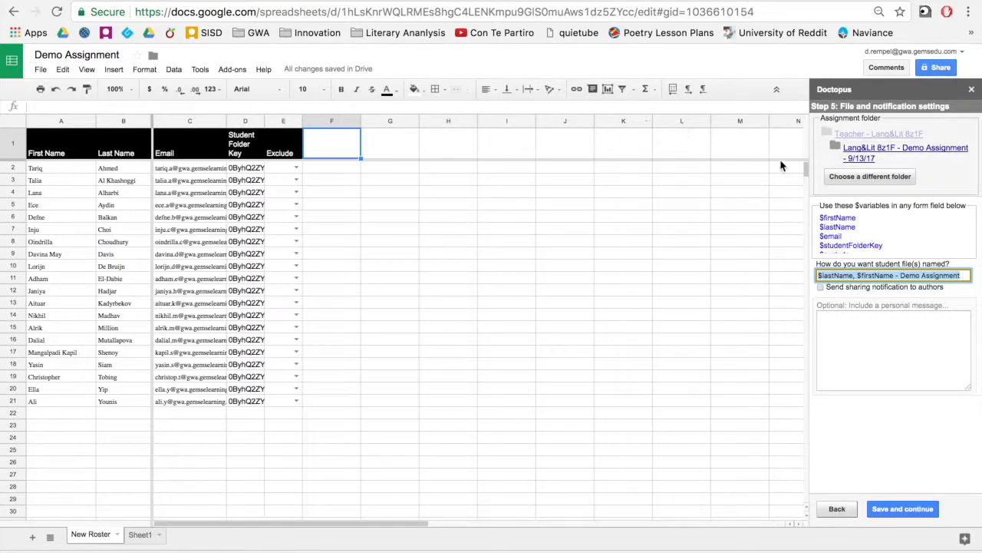
{"action": "left_click", "coordinate": [965, 277]}
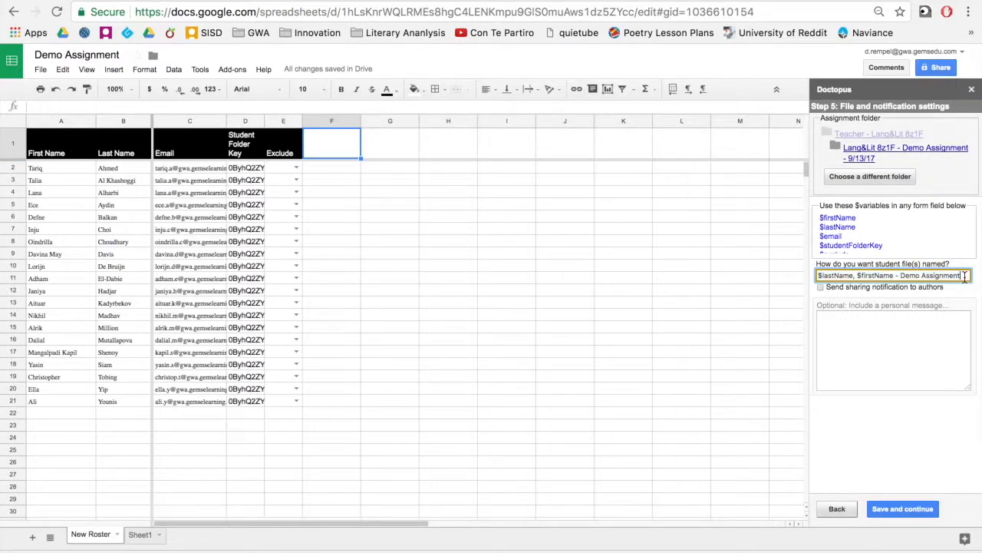
Move the assignment title to the front of the student file naming pattern, making it Demo Assignment - $lastName, $firstName
{"action": "left_click_drag", "start_coordinate": [965, 276], "coordinate": [902, 276]}
{"action": "key", "text": "ctrl+c"}
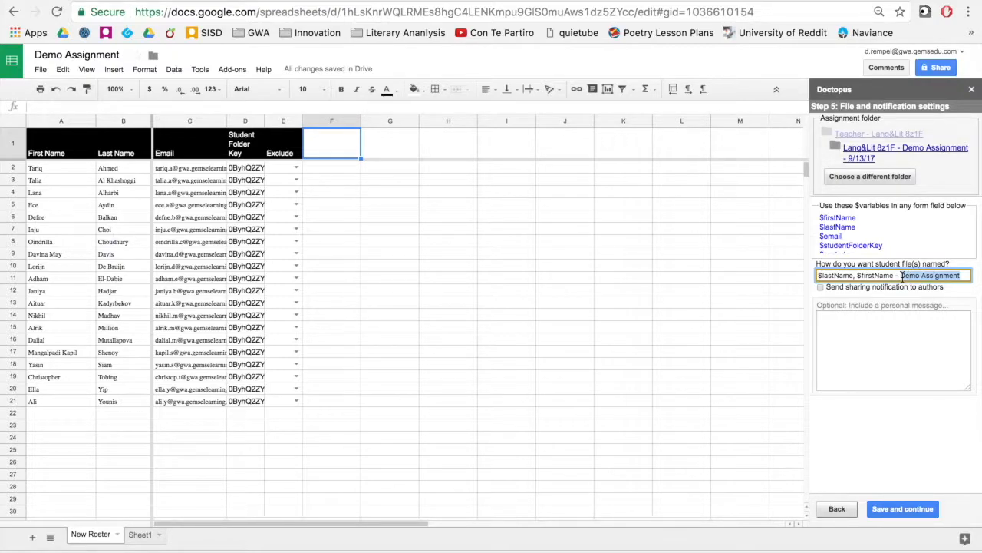
{"action": "key", "text": "BackSpace"}
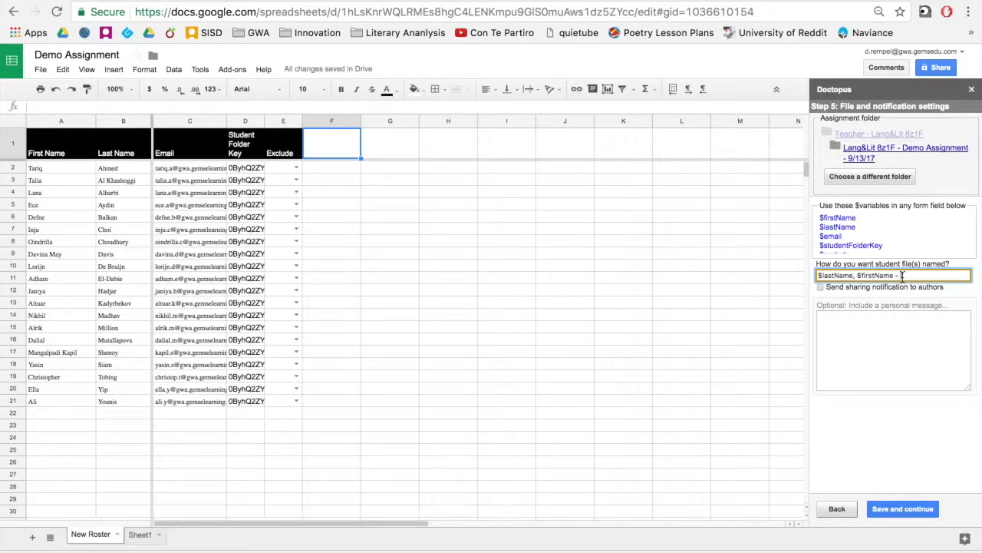
{"action": "left_click", "coordinate": [819, 276]}
{"action": "key", "text": "ctrl+v"}
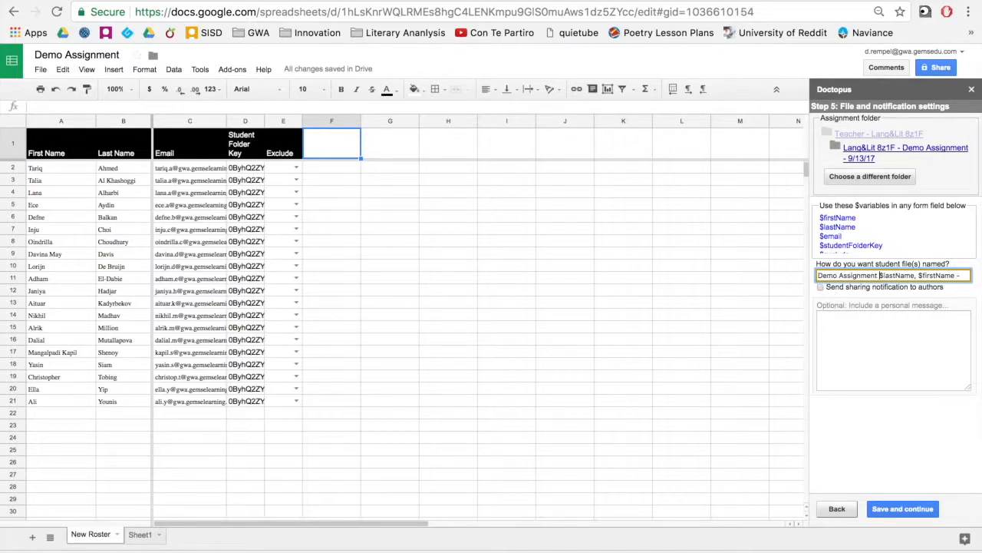
{"action": "type", "text": "-"}
Save the file and notification settings, and run the copy and share of the assignment to the students
{"action": "left_click", "coordinate": [903, 509]}
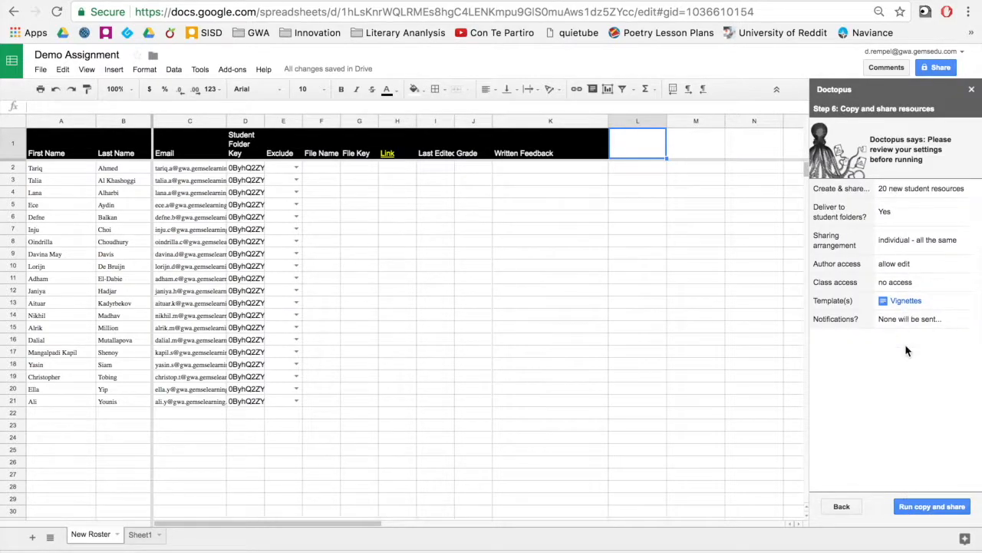
{"action": "left_click", "coordinate": [934, 507]}
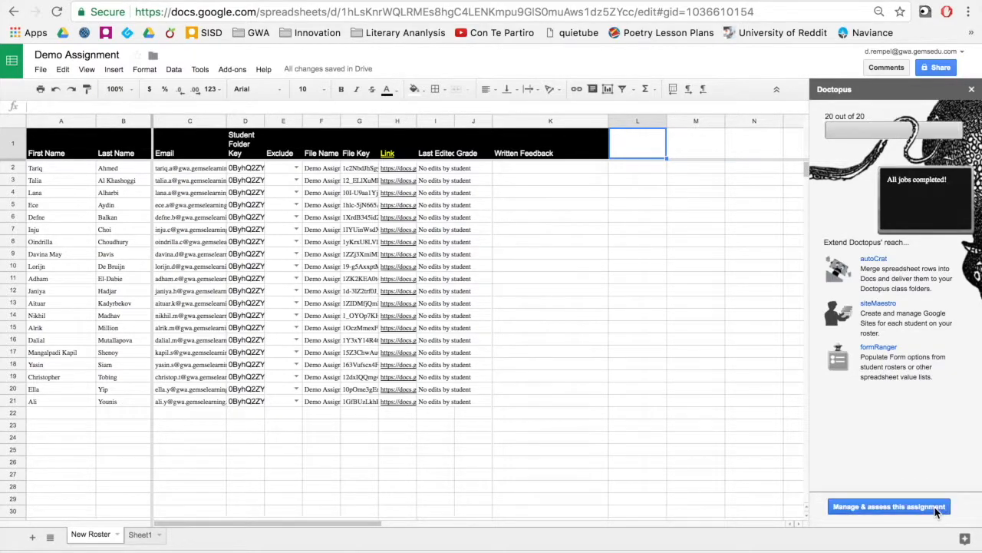
Open the tools for managing and assessing the assignment, and stop their application warning from being shown again
{"action": "left_click", "coordinate": [899, 508]}
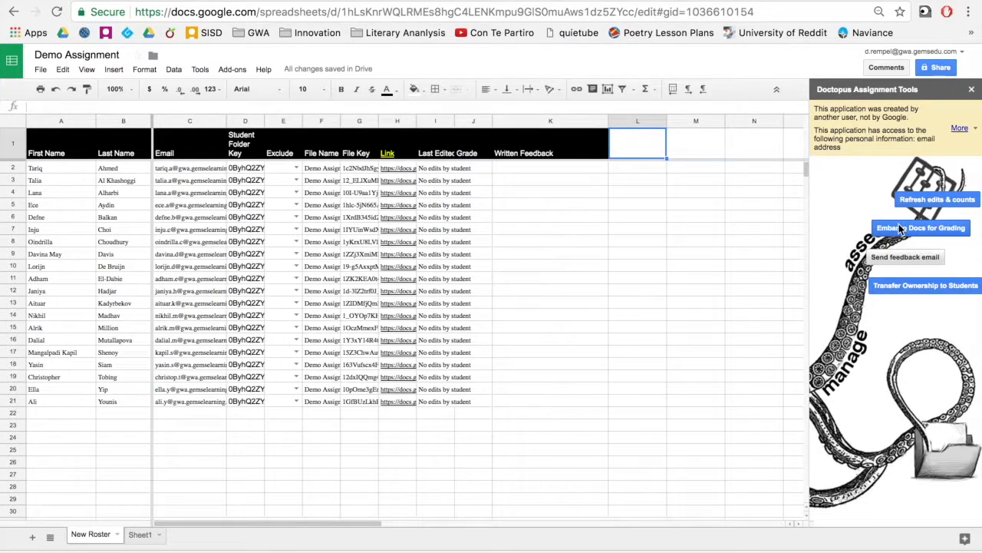
{"action": "left_click", "coordinate": [960, 129]}
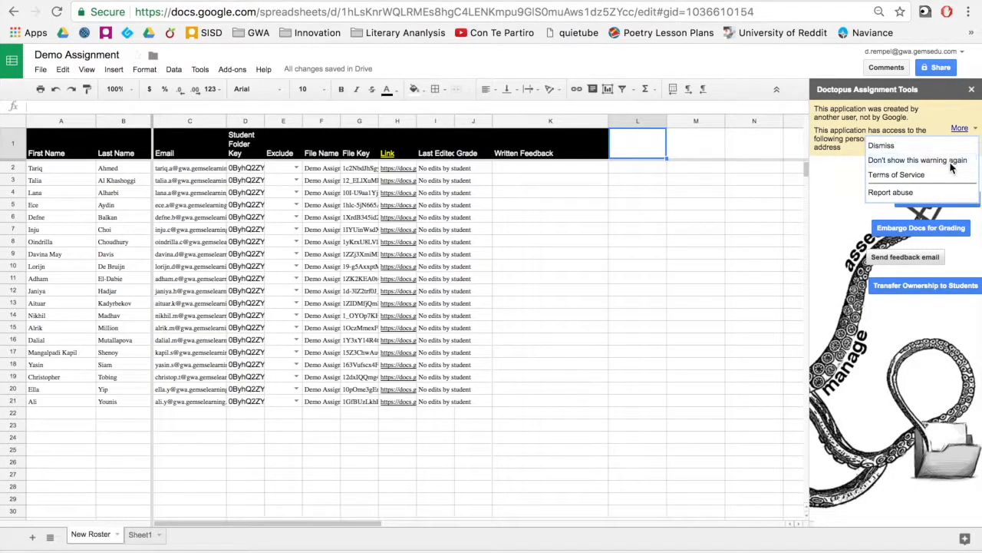
{"action": "left_click", "coordinate": [952, 161]}
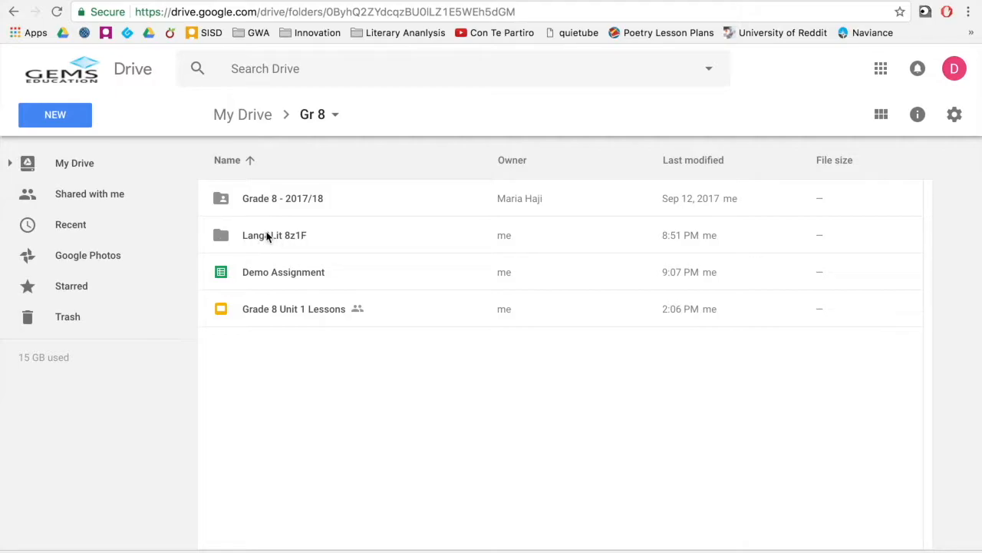
In Google Drive, open the Teacher - Lang&Lit 8z1F folder inside Lang&Lit 8z1F and check its Demo Assignment and Vignettes files
{"action": "double_click", "coordinate": [267, 236]}
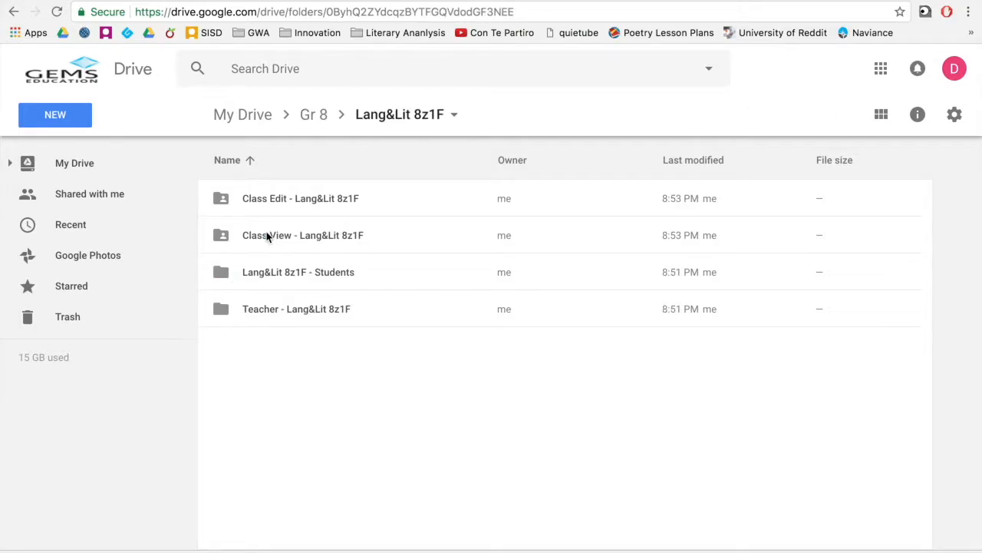
{"action": "double_click", "coordinate": [257, 310]}
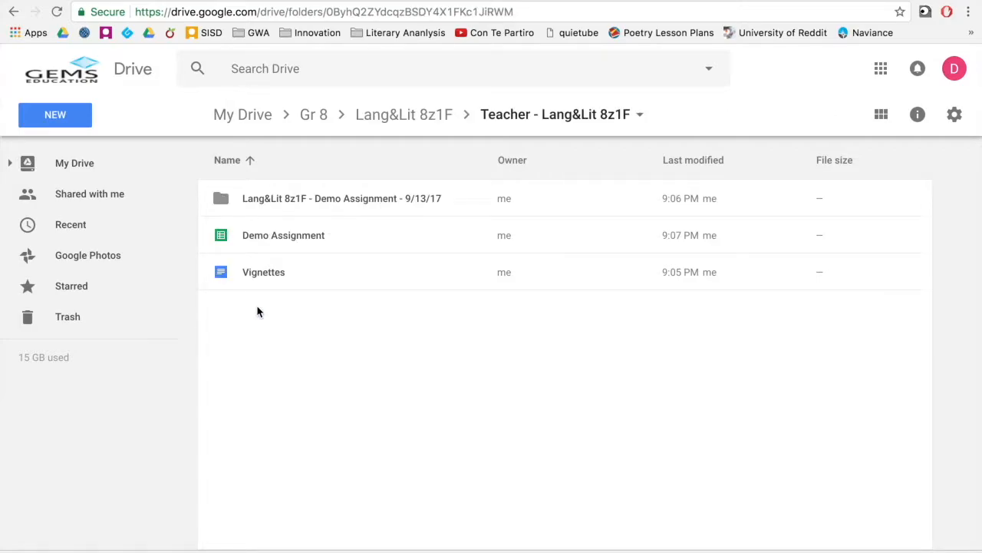
{"action": "left_click", "coordinate": [247, 241]}
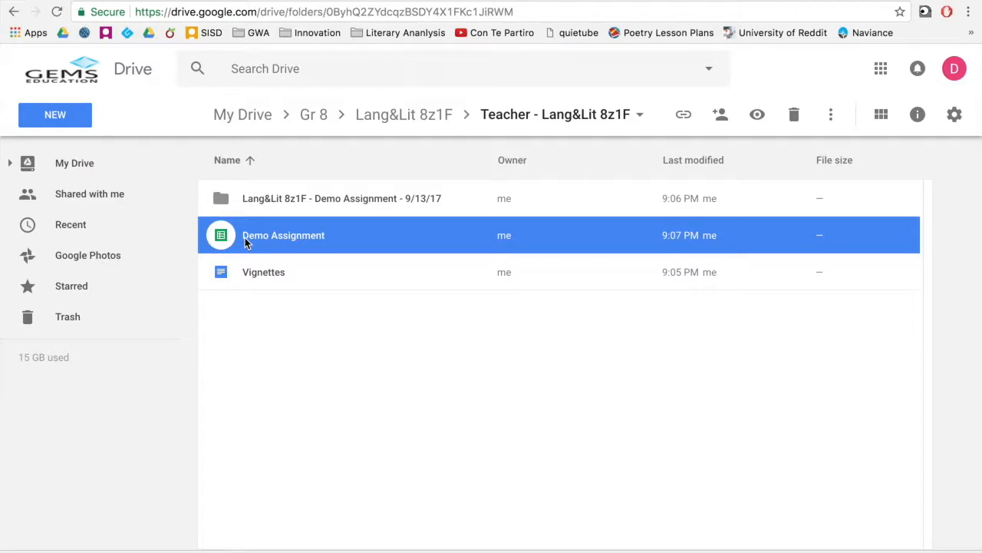
{"action": "left_click", "coordinate": [258, 277]}
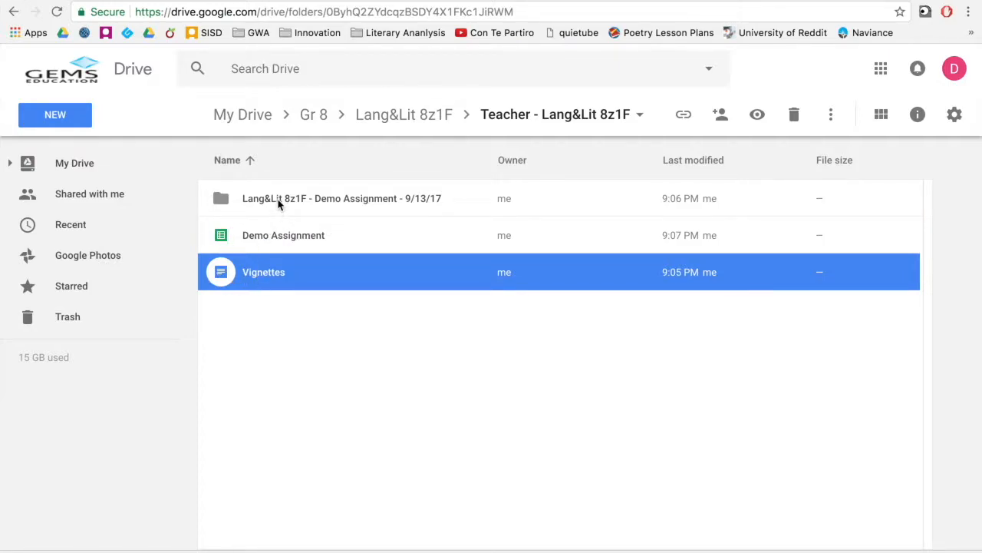
Open the Lang&Lit 8z1F - Demo Assignment - 9/13/17 folder and look through the student copies of the assignment
{"action": "double_click", "coordinate": [331, 201]}
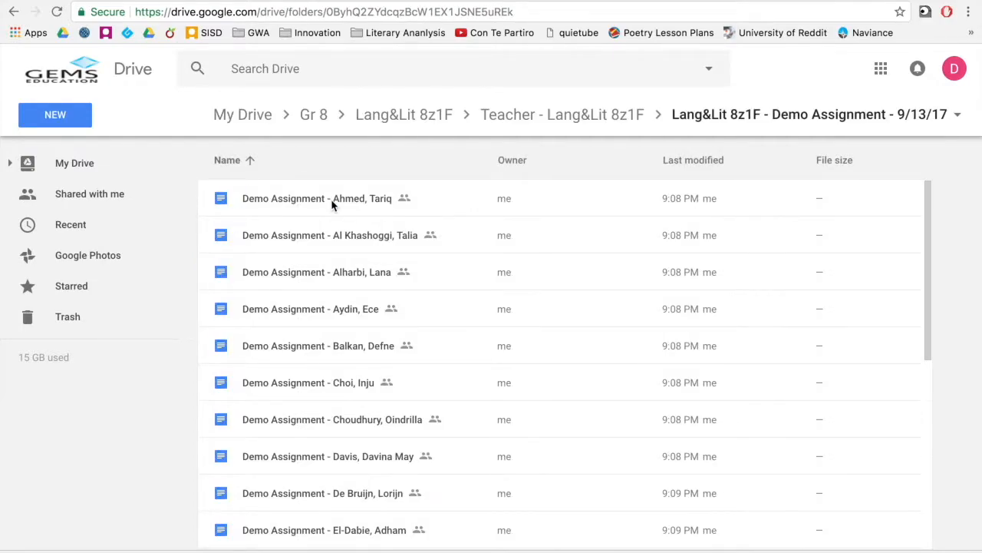
{"action": "scroll", "coordinate": [335, 399], "scroll_direction": "down", "scroll_amount": 3}
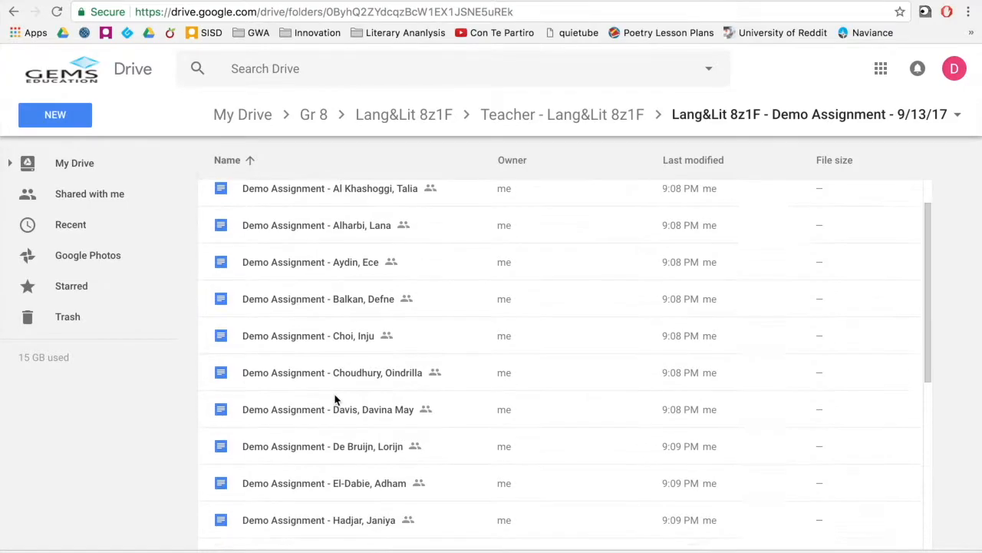
{"action": "scroll", "coordinate": [335, 399], "scroll_direction": "down", "scroll_amount": 5}
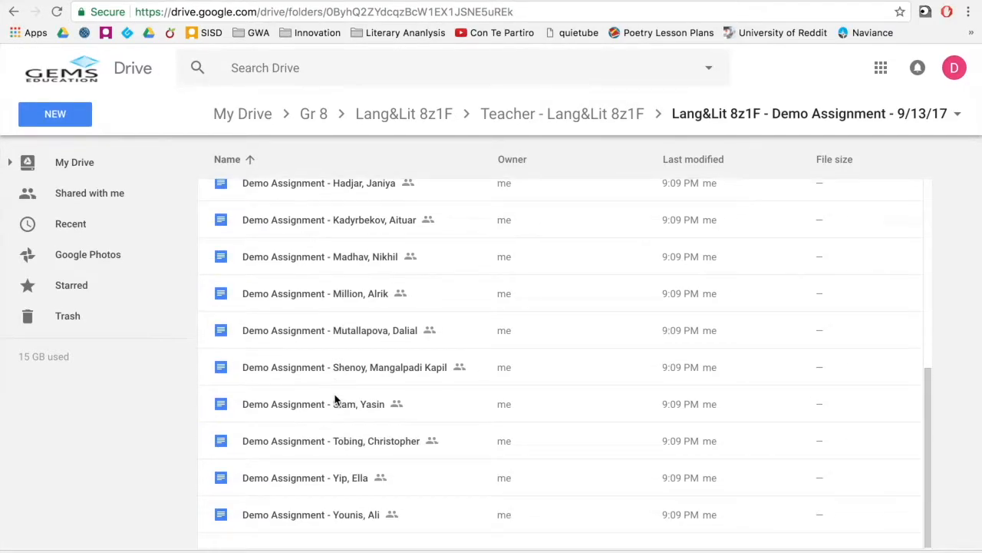
Open the first student's copy of the Demo Assignment to check its content, and return to the assignment folder in Drive
{"action": "scroll", "coordinate": [335, 399], "scroll_direction": "up", "scroll_amount": 2}
{"action": "scroll", "coordinate": [336, 399], "scroll_direction": "up", "scroll_amount": 5}
{"action": "double_click", "coordinate": [340, 200]}
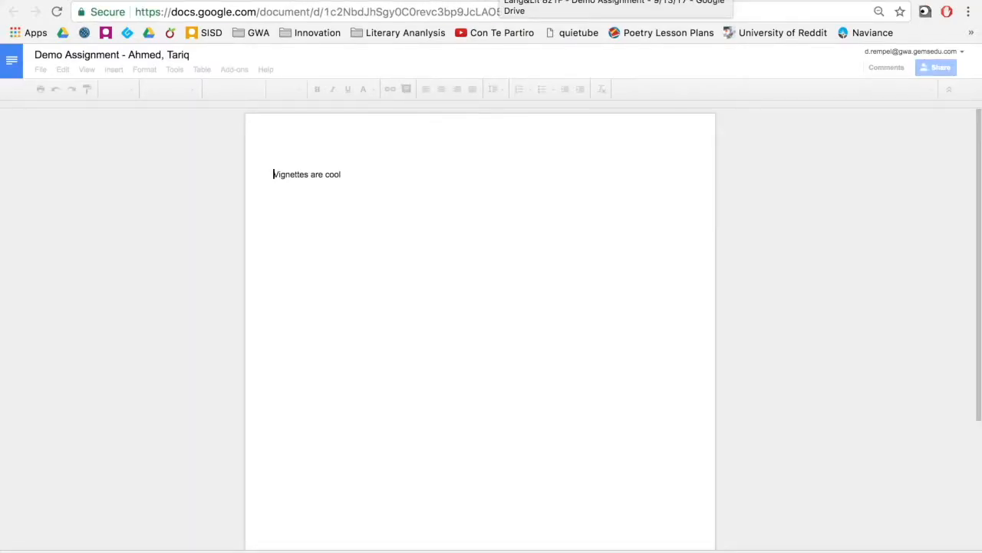
{"action": "left_click", "coordinate": [499, 0]}
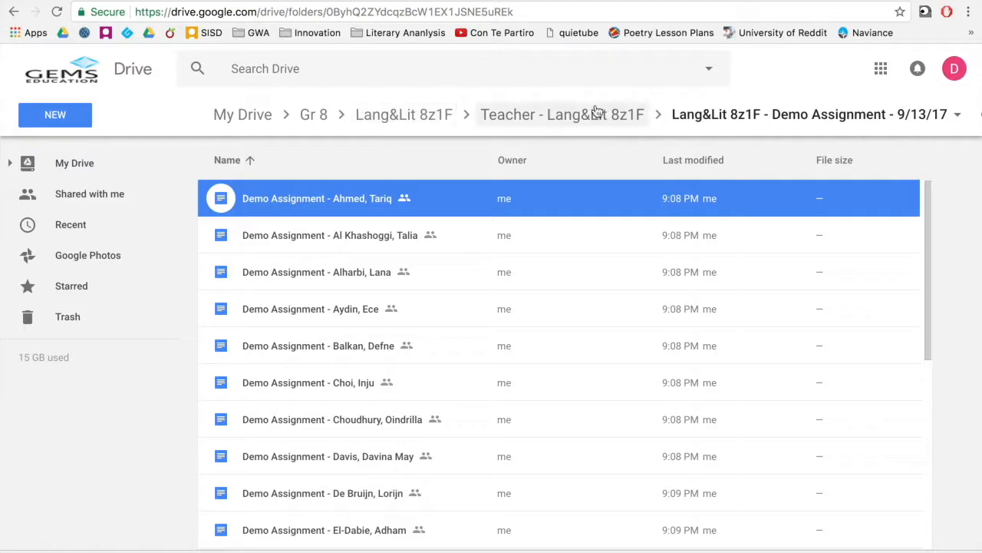
Go back up to Lang&Lit 8z1F, open the Lang&Lit 8z1F - Students folder, and look inside the fourth student's folder
{"action": "left_click", "coordinate": [627, 121]}
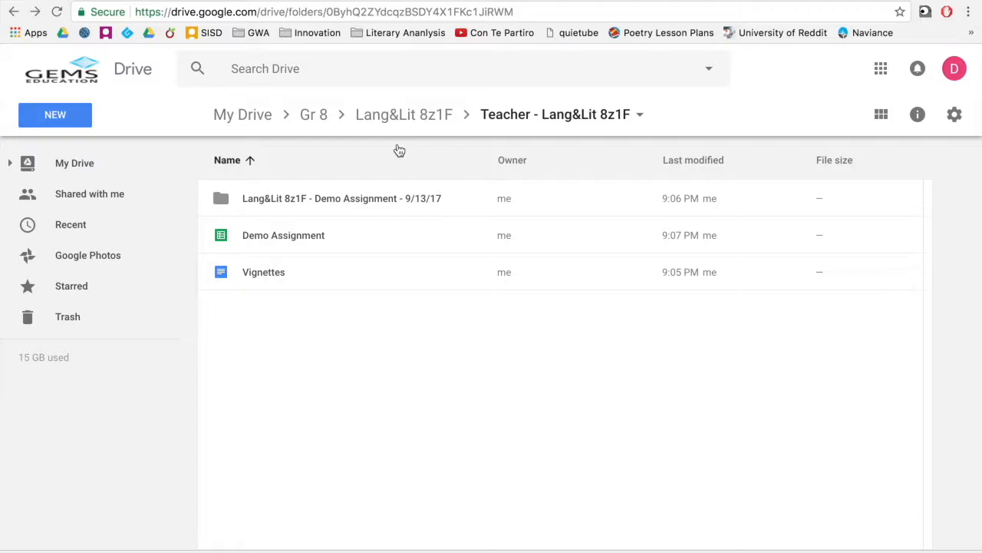
{"action": "left_click", "coordinate": [426, 115]}
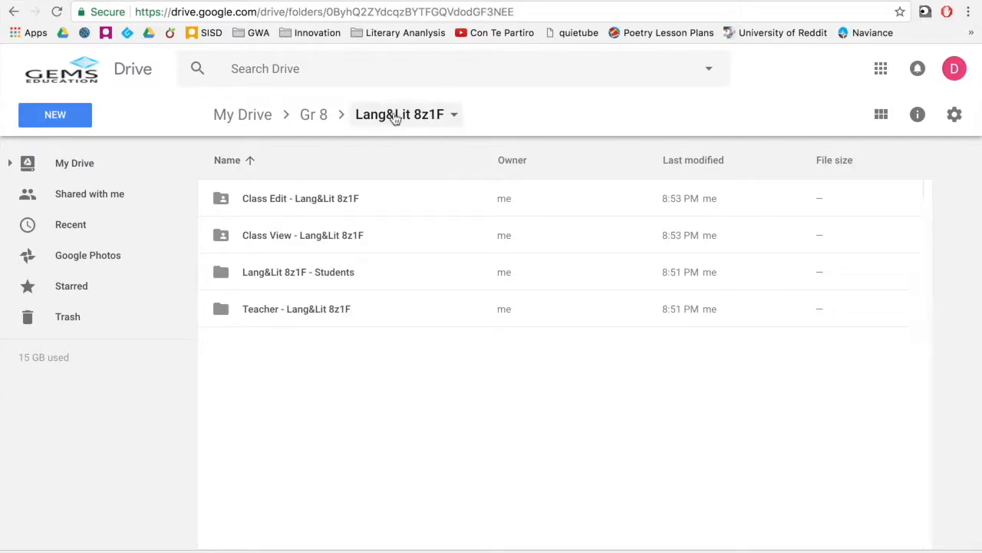
{"action": "left_click", "coordinate": [322, 281]}
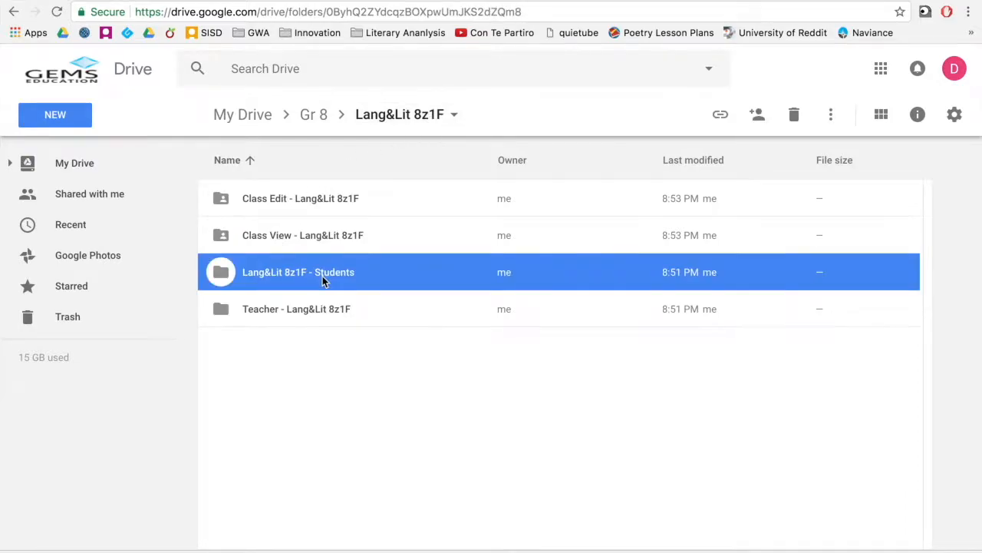
{"action": "double_click", "coordinate": [322, 275]}
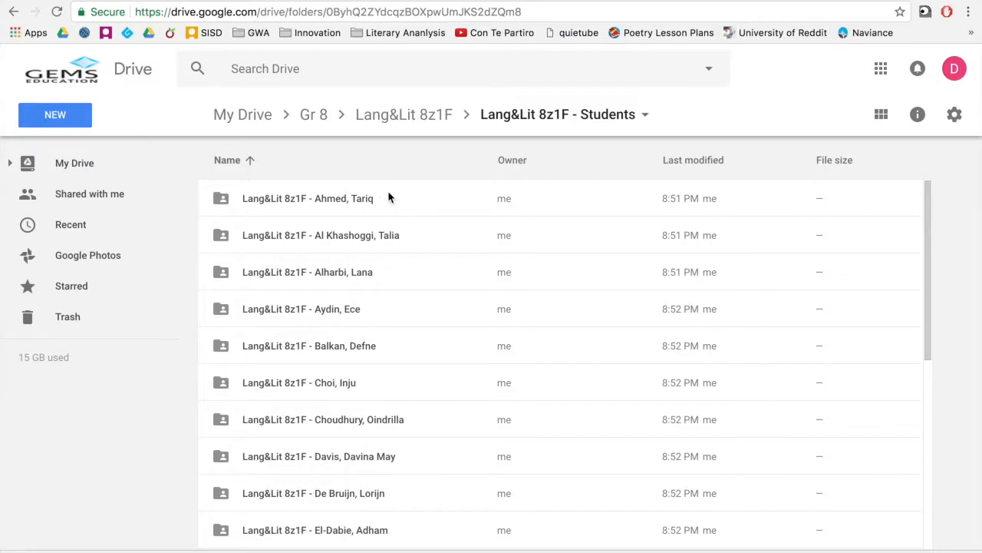
{"action": "left_click", "coordinate": [348, 308]}
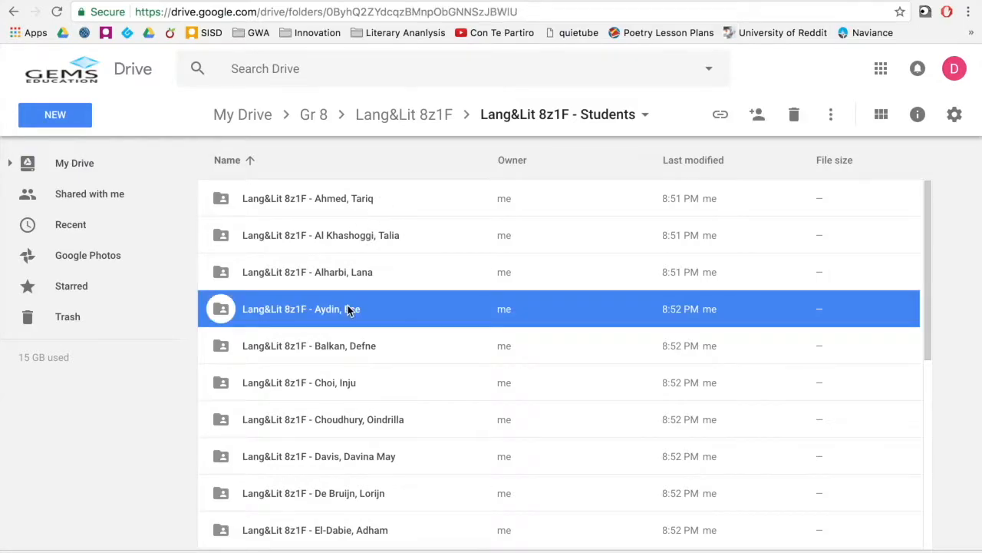
{"action": "double_click", "coordinate": [347, 308]}
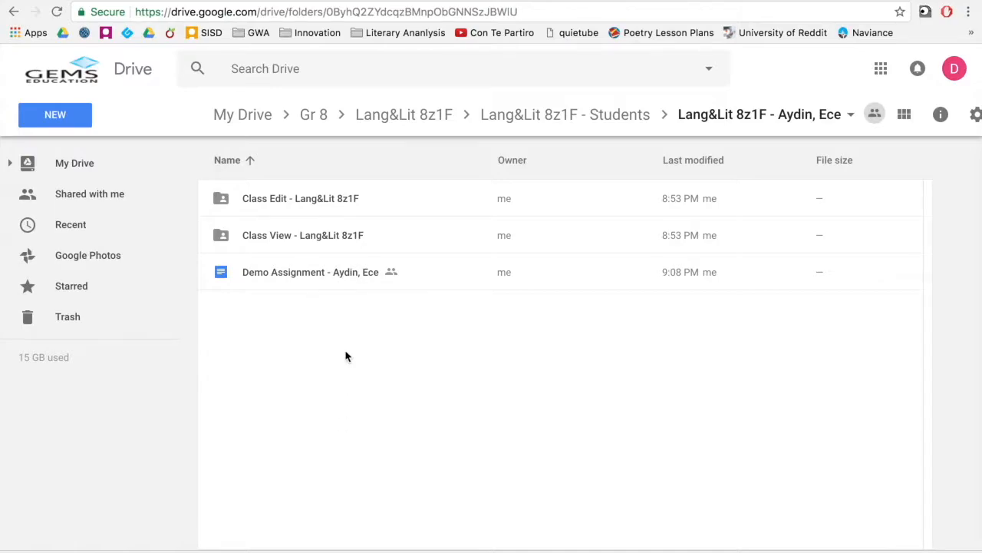
Return to the Lang&Lit 8z1F folder and look inside its Class Edit and Class View folders in turn
{"action": "left_click", "coordinate": [566, 113]}
{"action": "left_click", "coordinate": [371, 125]}
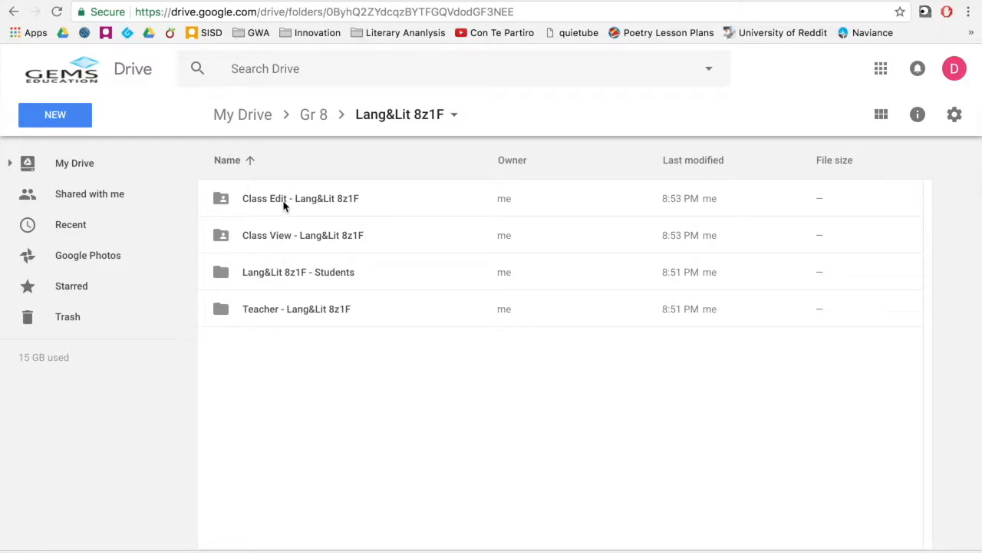
{"action": "left_click", "coordinate": [284, 205]}
{"action": "double_click", "coordinate": [284, 204]}
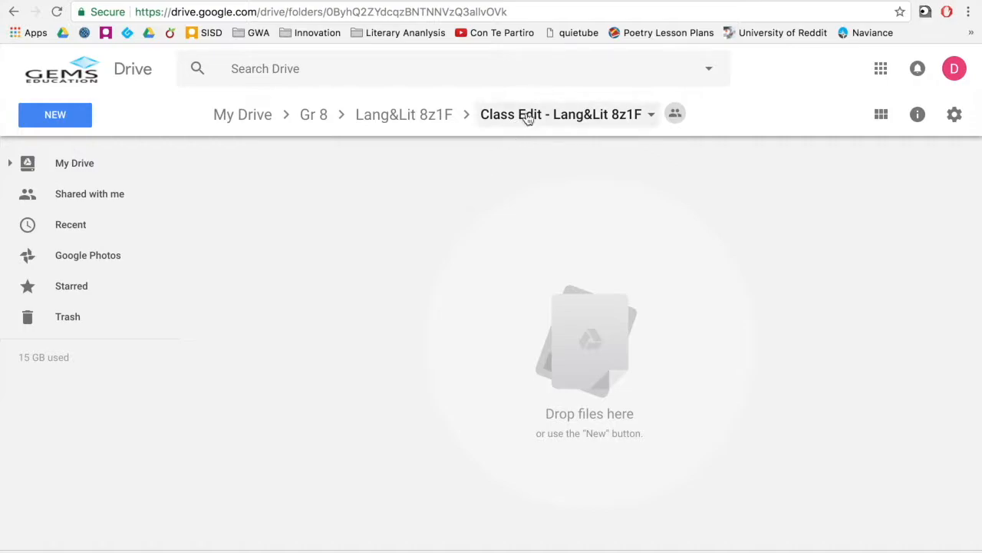
{"action": "left_click", "coordinate": [384, 117]}
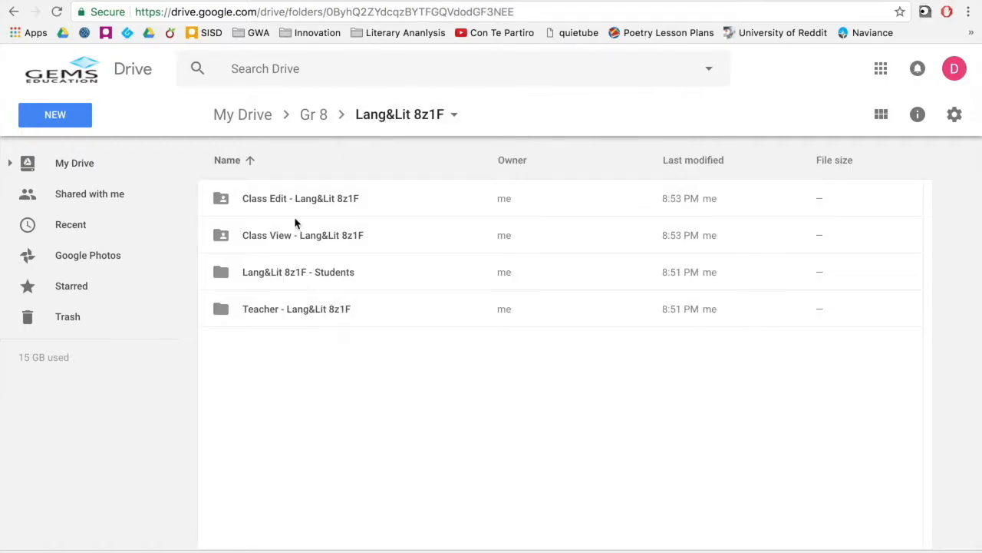
{"action": "left_click", "coordinate": [283, 244]}
{"action": "double_click", "coordinate": [284, 241]}
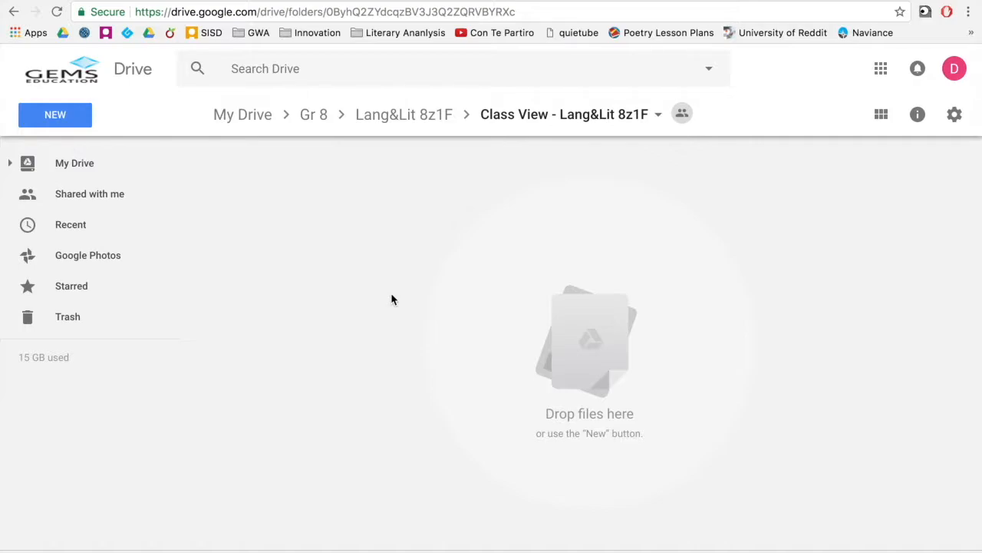
{"action": "left_click", "coordinate": [427, 121]}
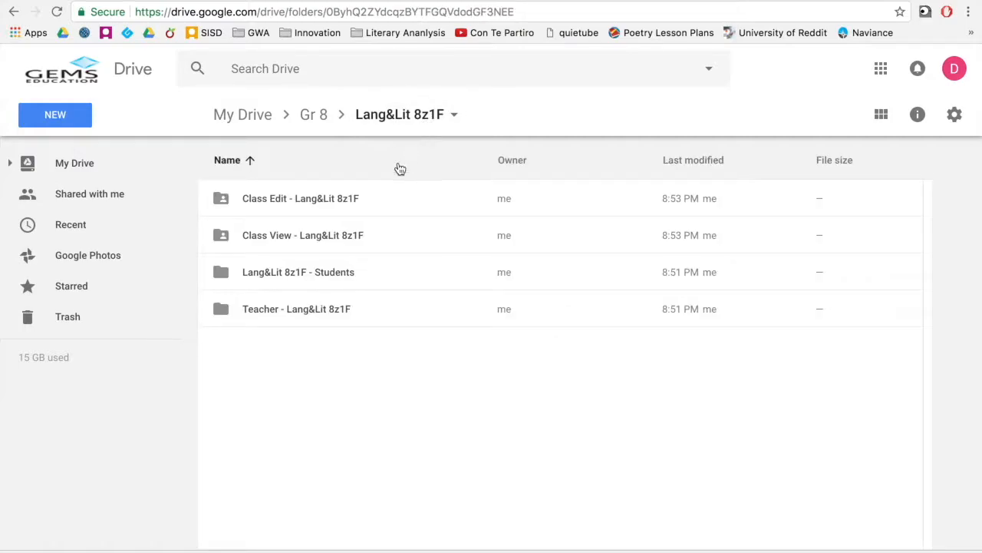
Open the second student's folder inside Lang&Lit 8z1F - Students and point out its Class Edit and Class View folders
{"action": "double_click", "coordinate": [335, 276]}
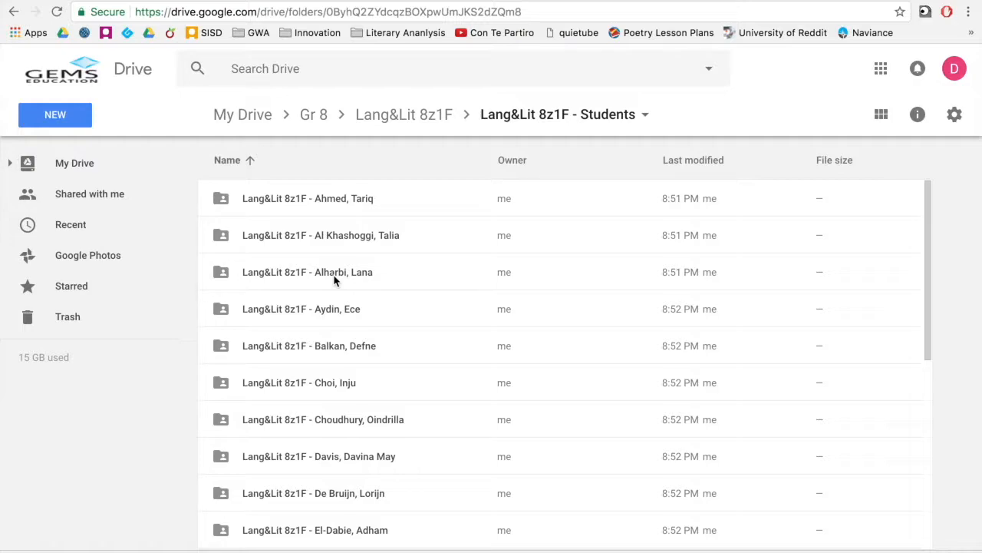
{"action": "left_click", "coordinate": [346, 247]}
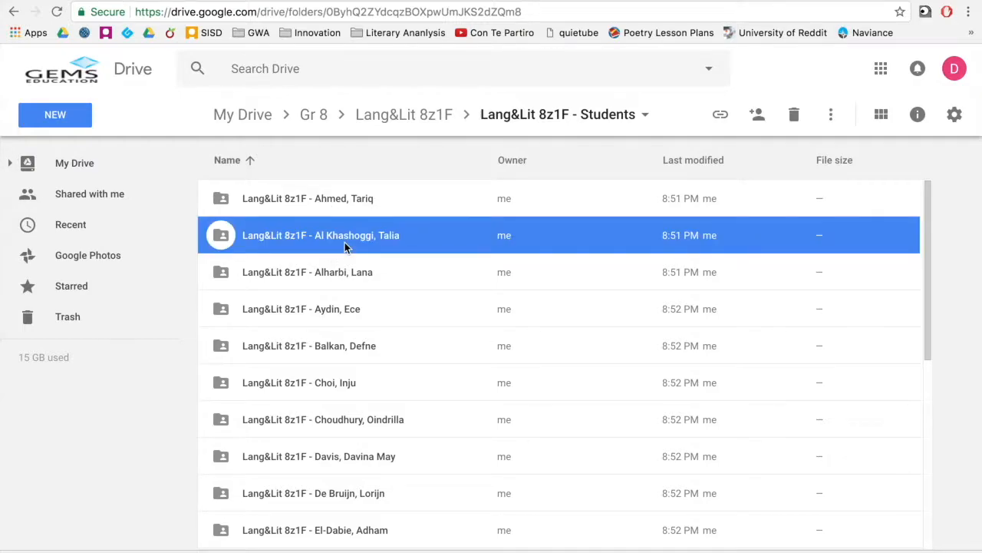
{"action": "double_click", "coordinate": [345, 242]}
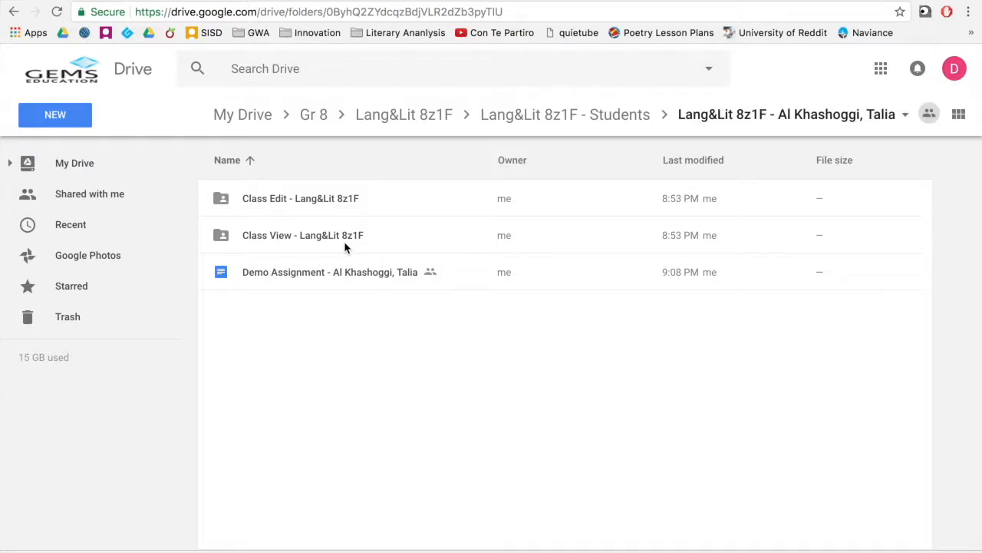
{"action": "left_click", "coordinate": [281, 201]}
{"action": "left_click", "coordinate": [278, 236]}
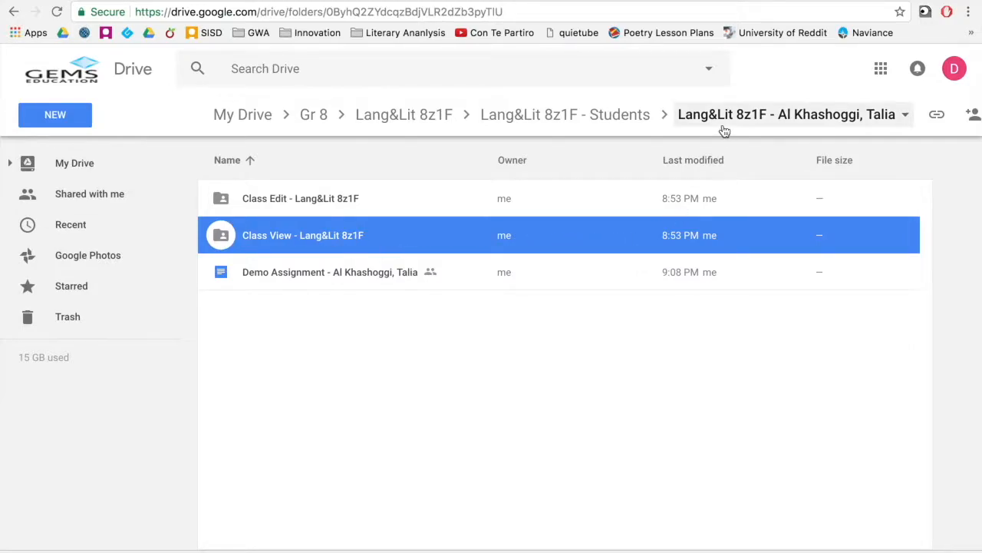
Go back to the Students folder, reopen the second student's folder, and review its Class View and Class Edit folders again
{"action": "left_click", "coordinate": [643, 120]}
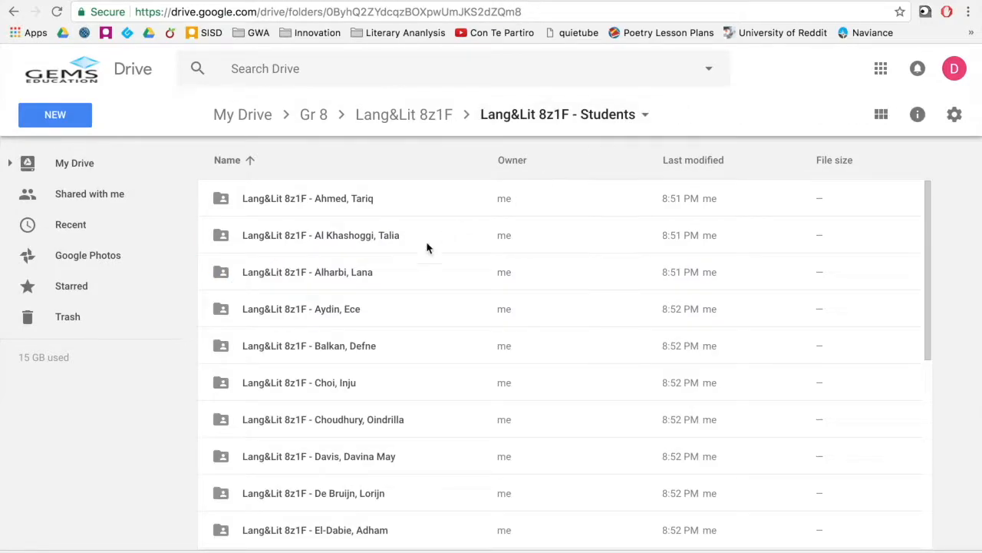
{"action": "left_click", "coordinate": [261, 241]}
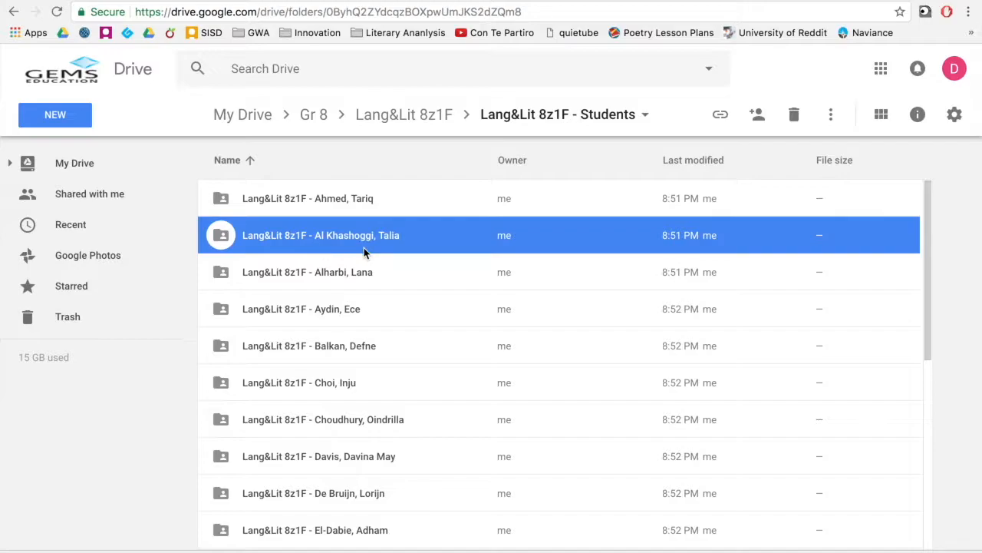
{"action": "double_click", "coordinate": [392, 239]}
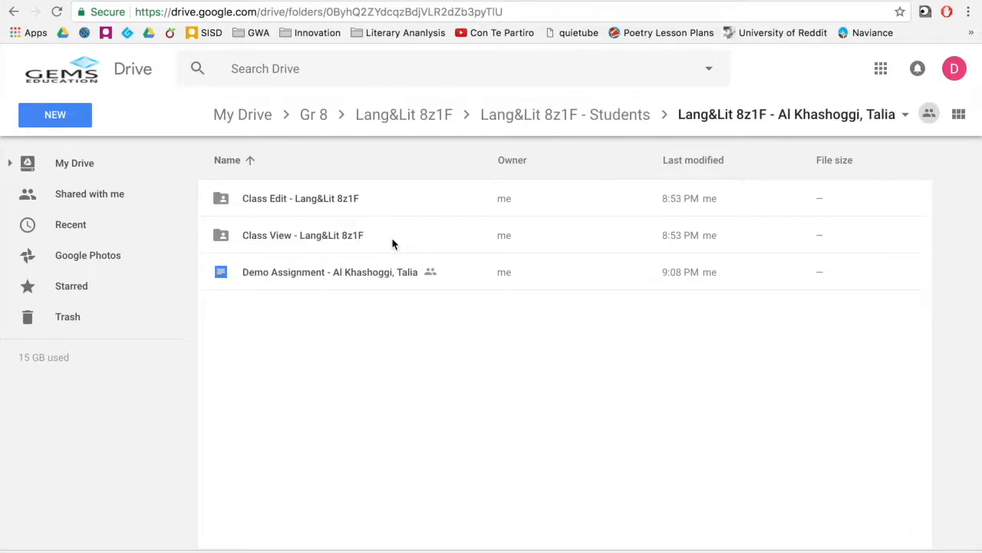
{"action": "left_click", "coordinate": [323, 241]}
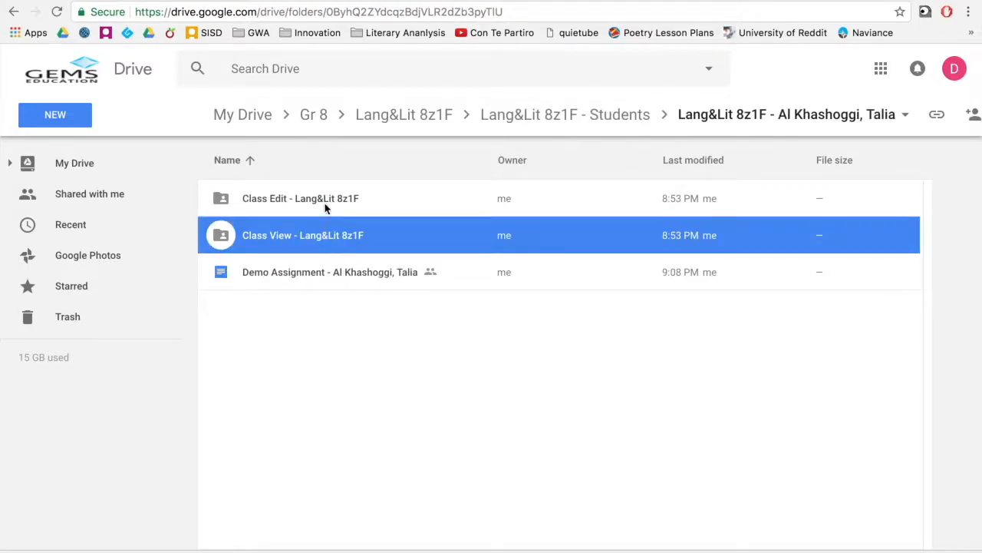
{"action": "left_click", "coordinate": [326, 205]}
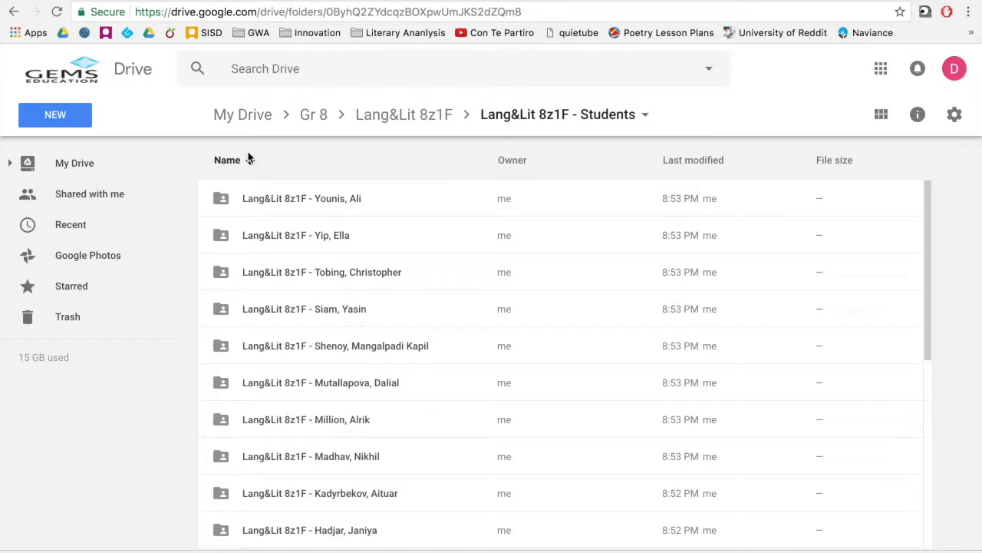
Sort the student folders by name in ascending order and open the second student's folder
{"action": "left_click", "coordinate": [250, 160]}
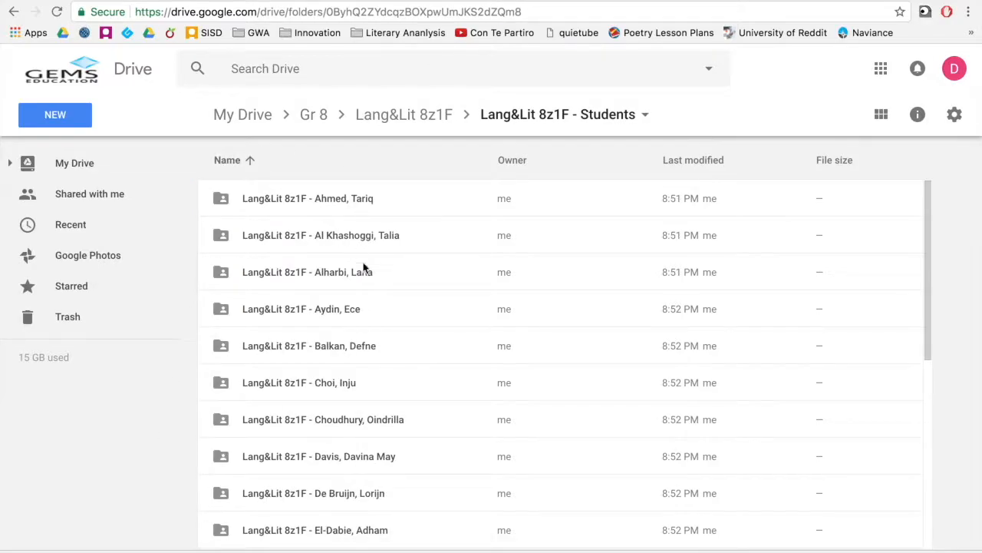
{"action": "double_click", "coordinate": [248, 235]}
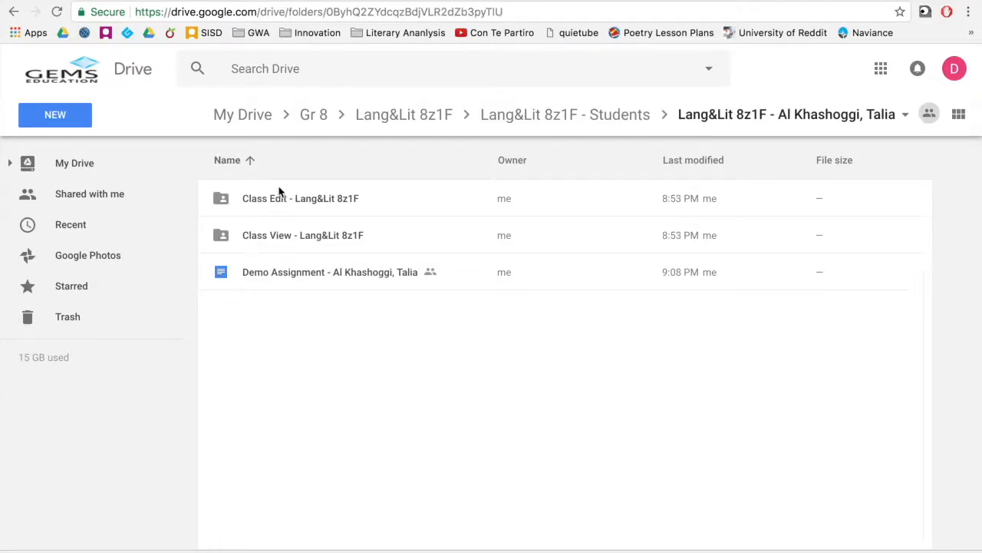